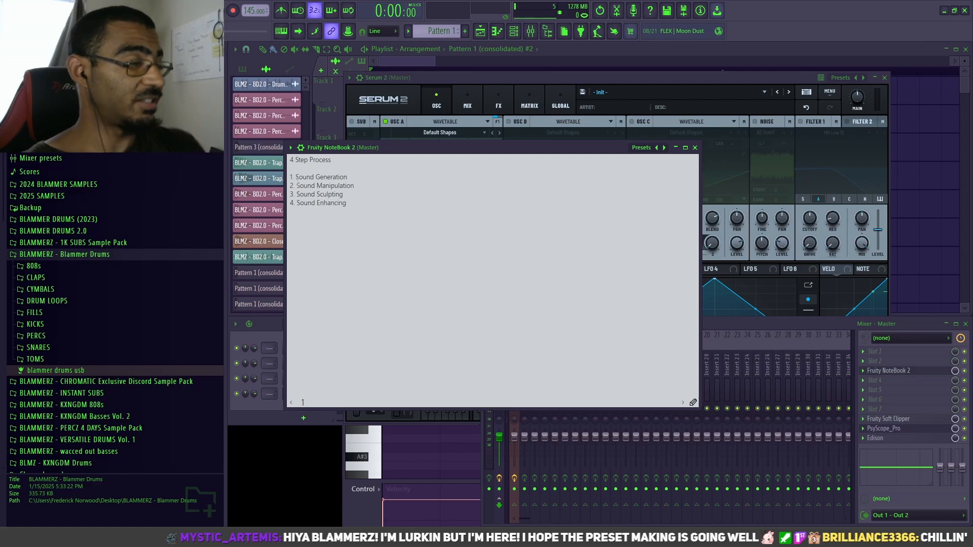
Close the four-step process notes, reposition the synth window, and sweep oscillator A's wavetable position through Default Shapes
left_click(697, 148)
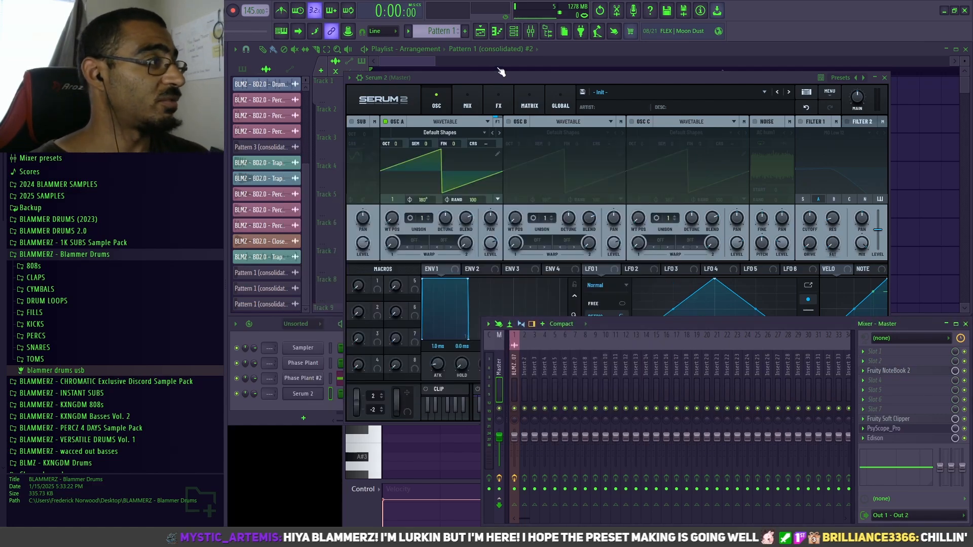
left_click_drag(510, 80, 487, 84)
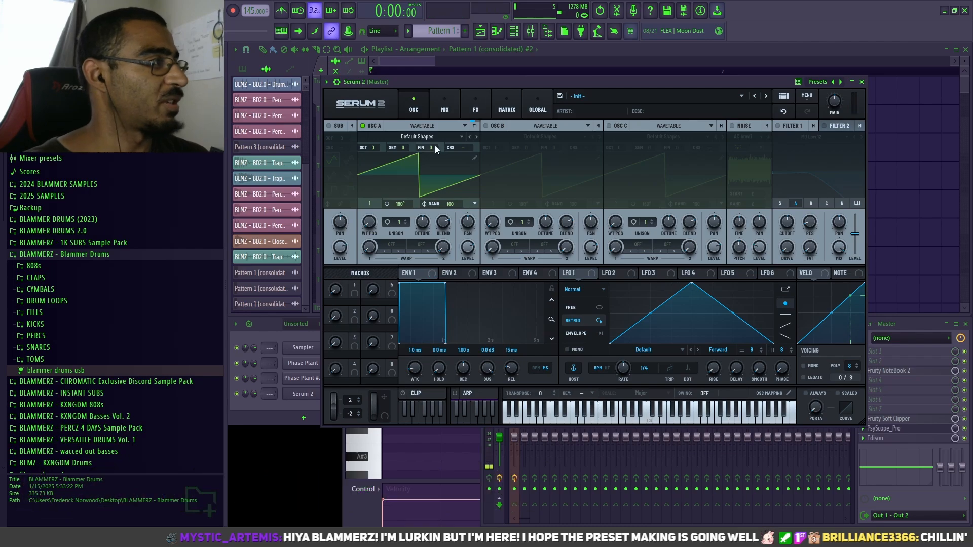
left_click_drag(366, 231, 383, 191)
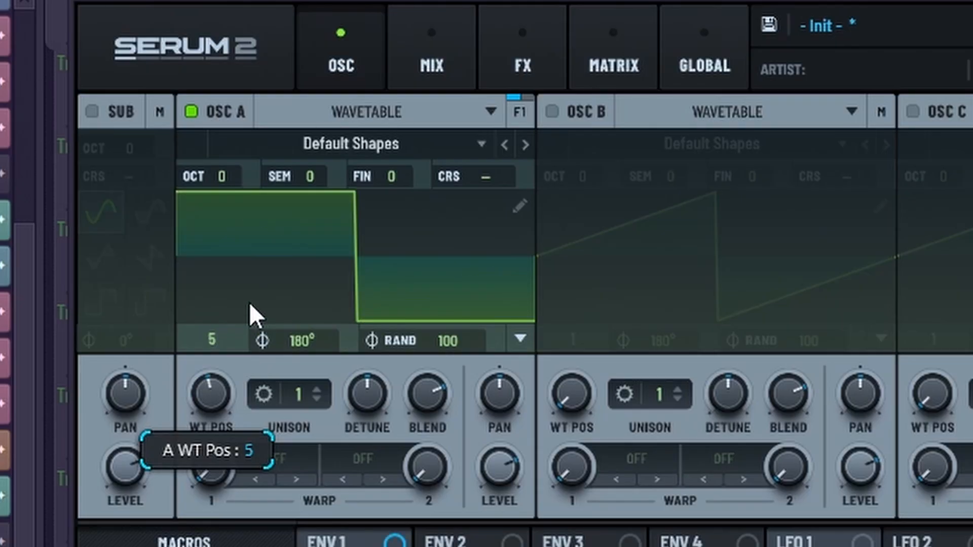
left_click_drag(250, 304, 254, 340)
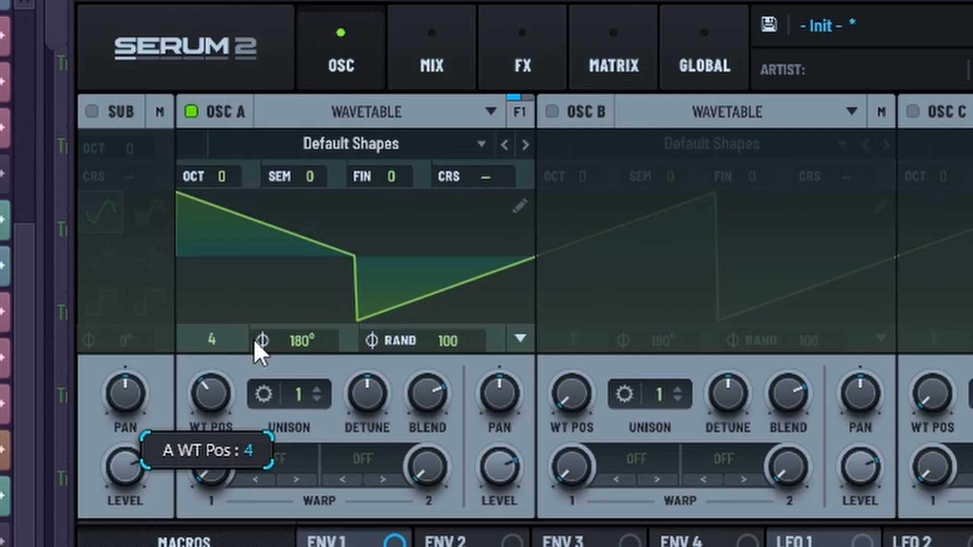
Load BLMZ - Complex WT 02 into oscillator A, switch to BLMZ - Complex WT 03, and set the wavetable position to 127
left_click(385, 143)
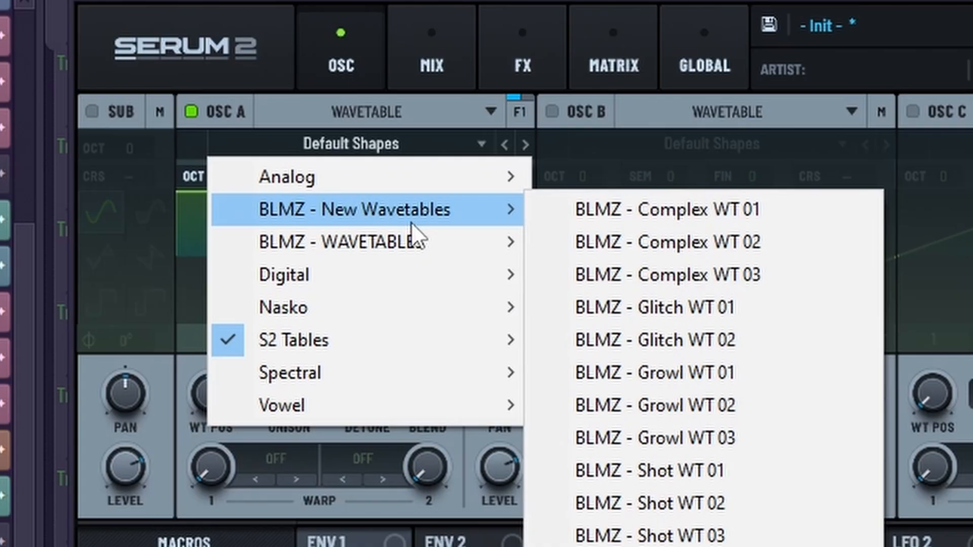
mouse_move(440, 170)
left_click(720, 278)
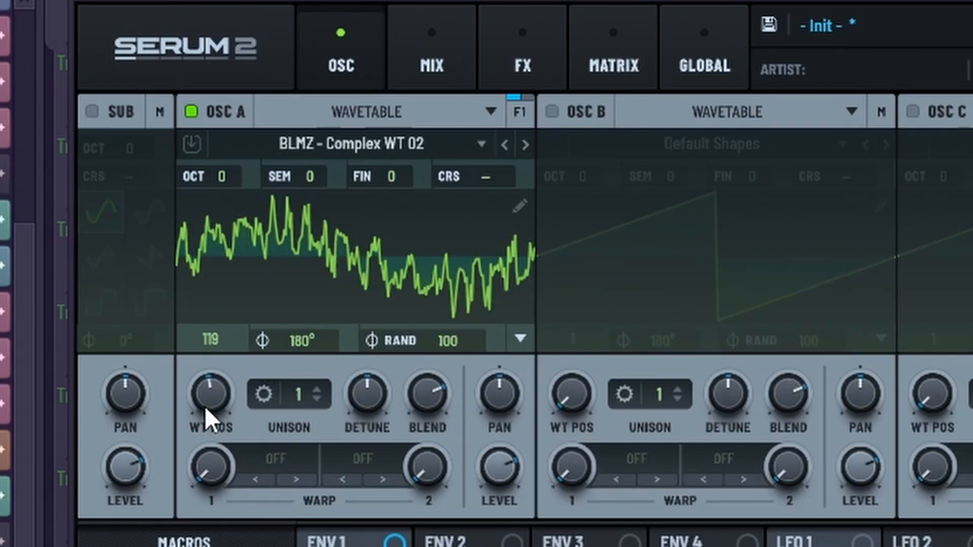
mouse_move(211, 406)
left_mouse_down()
mouse_move(231, 340)
mouse_move(214, 425)
left_mouse_up()
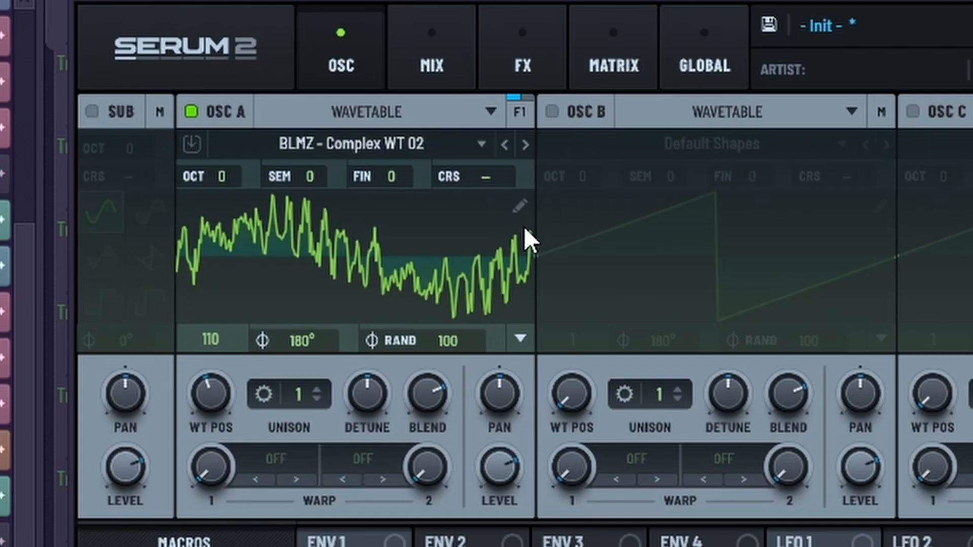
left_click(525, 145)
mouse_move(227, 392)
left_mouse_down()
mouse_move(243, 333)
mouse_move(245, 396)
left_mouse_up()
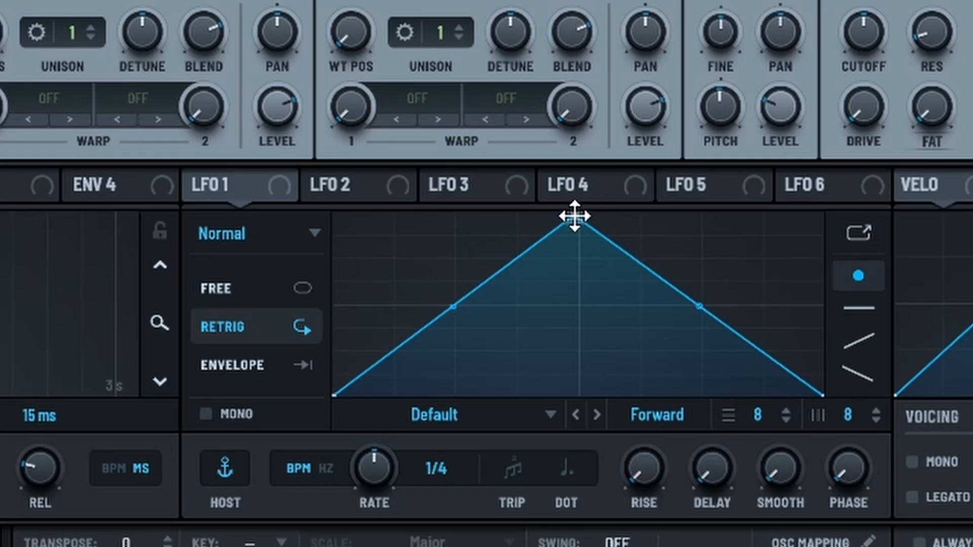
Reshape LFO 1 so its peak sits near the start, and assign it to oscillator A's level
left_click_drag(691, 283, 628, 274)
left_click_drag(390, 189, 381, 189)
left_click_drag(200, 184, 433, 442)
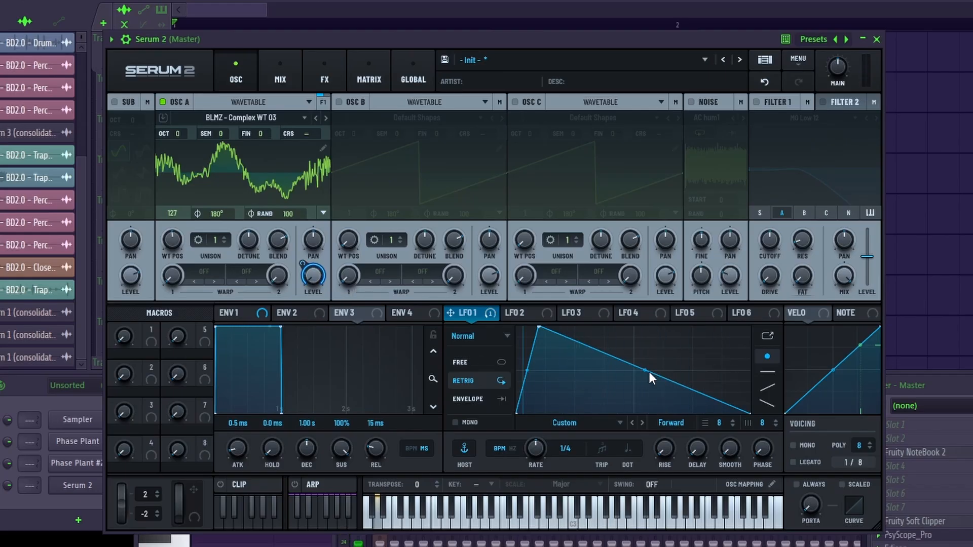
Bow LFO 1's falling segment upward and settle its rate at 1/4 after trying bar and 1/2
left_click_drag(649, 372, 647, 358)
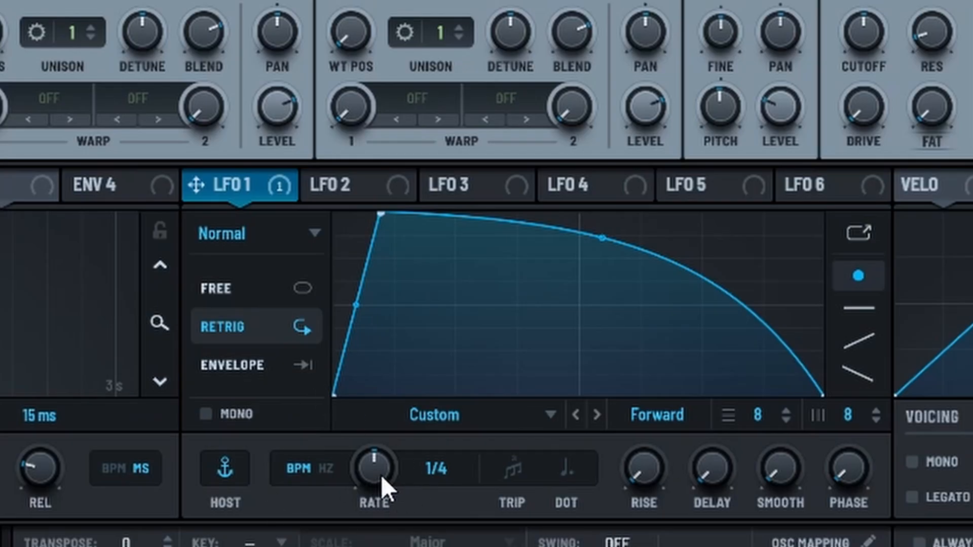
left_click_drag(384, 516, 394, 537)
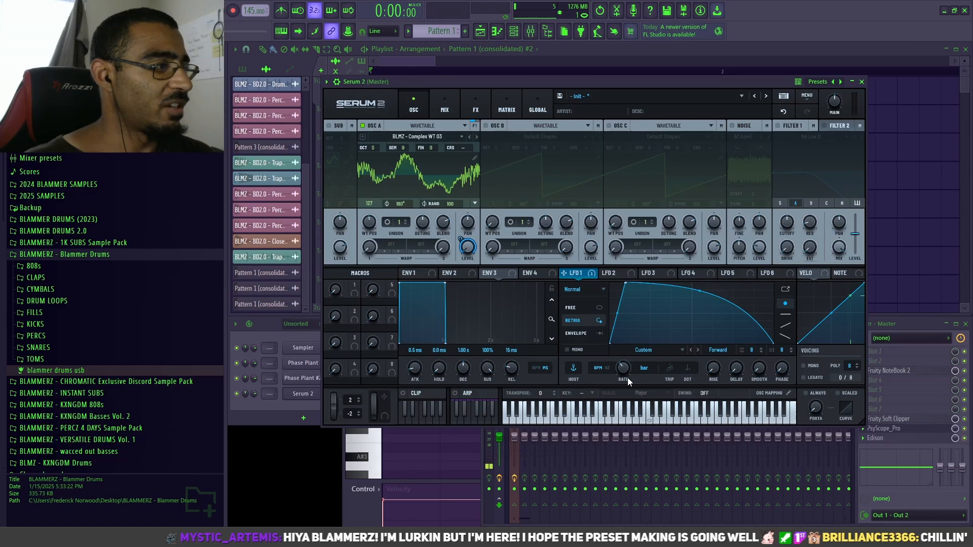
left_click_drag(627, 378, 625, 365)
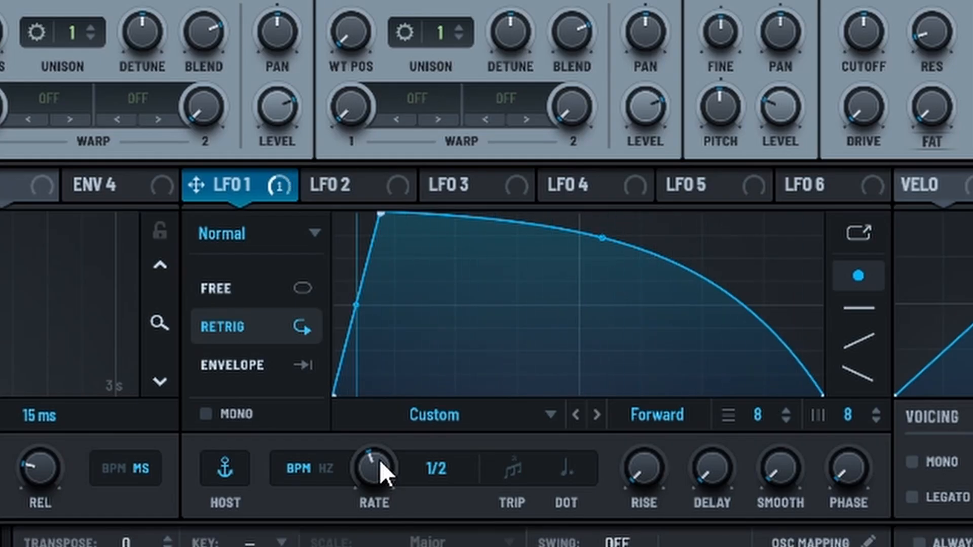
Shape LFO 2 into a straight rising ramp with its peak at the very end of the cycle
left_click(365, 186)
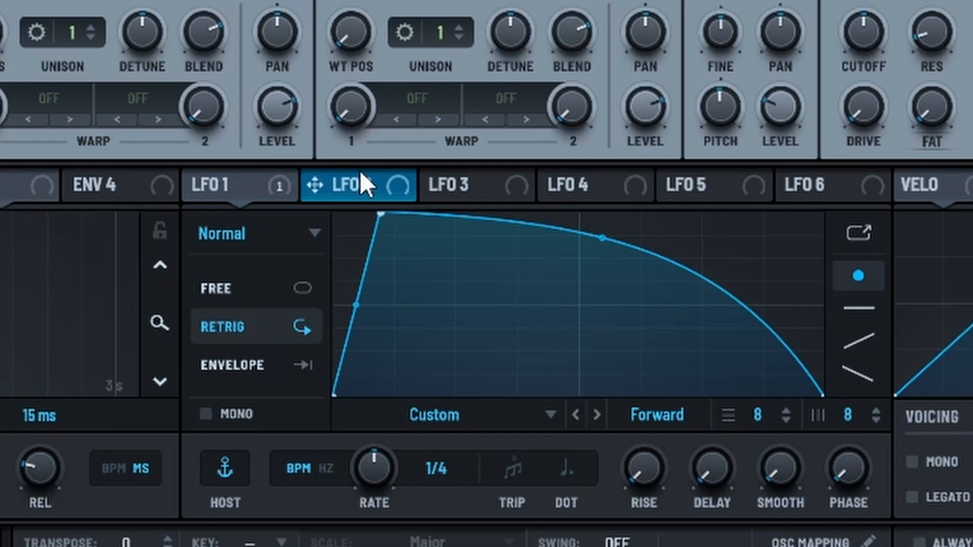
left_click_drag(577, 214, 662, 215)
left_click_drag(767, 173, 826, 175)
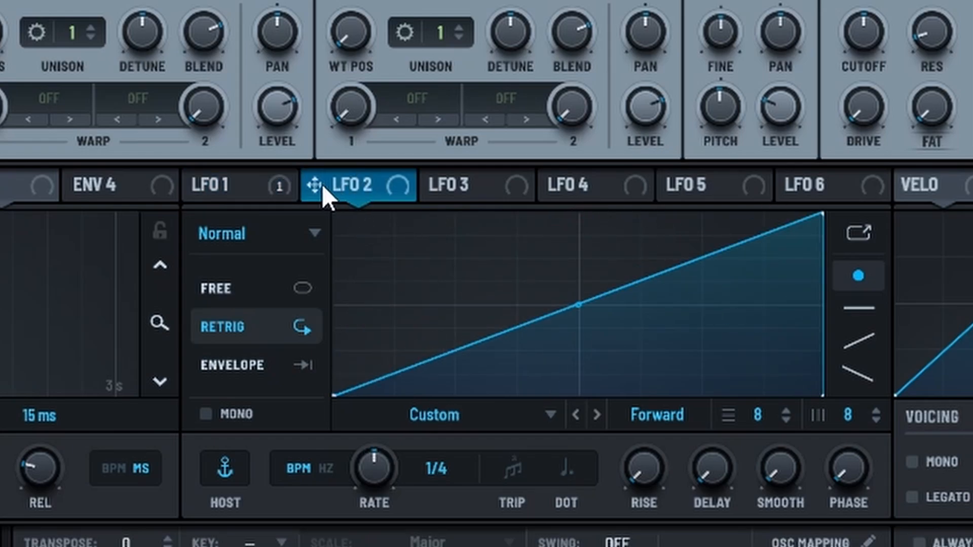
Assign LFO 2 to oscillator A's wavetable position with a base position of 67, and set the LFO's rate to 1/2
left_click_drag(314, 185, 153, 454)
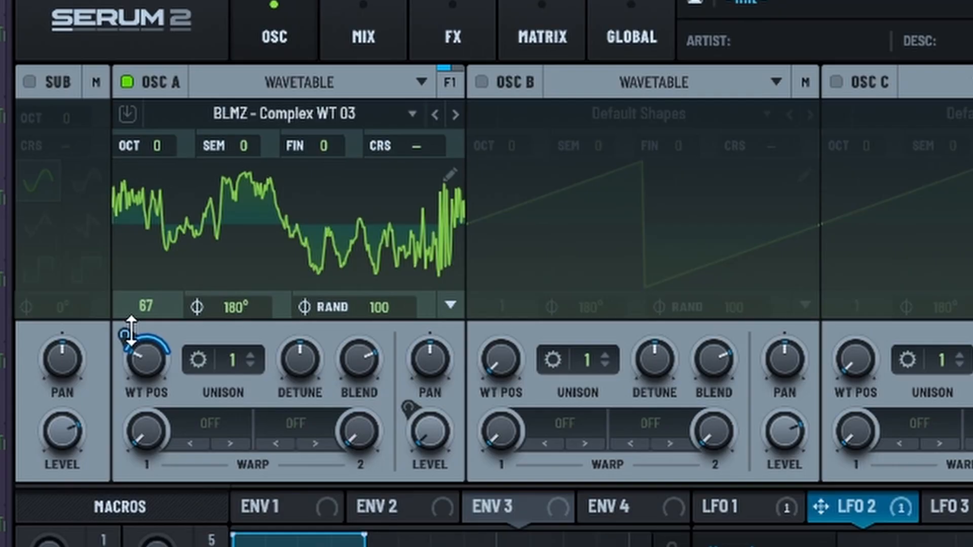
left_click_drag(363, 212, 365, 222)
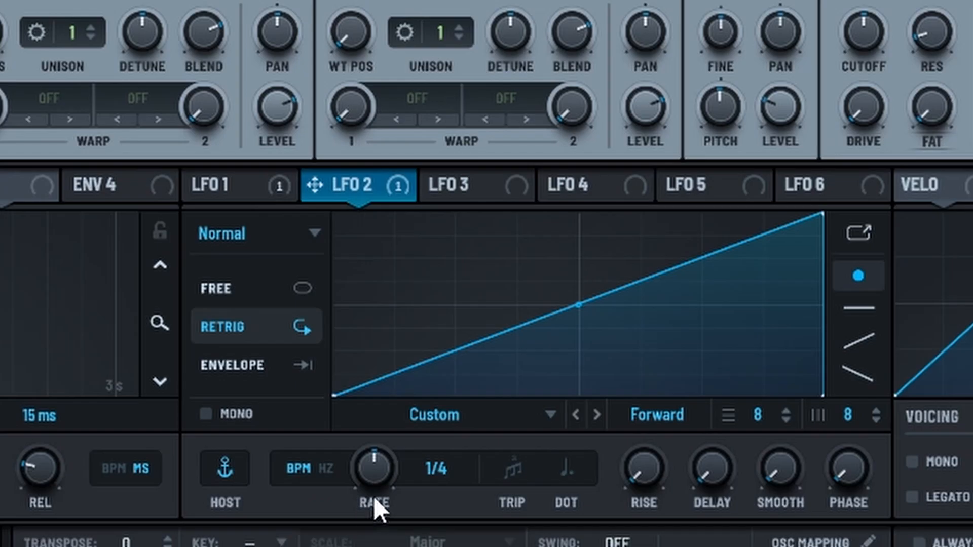
scroll(373, 497, "down", 1)
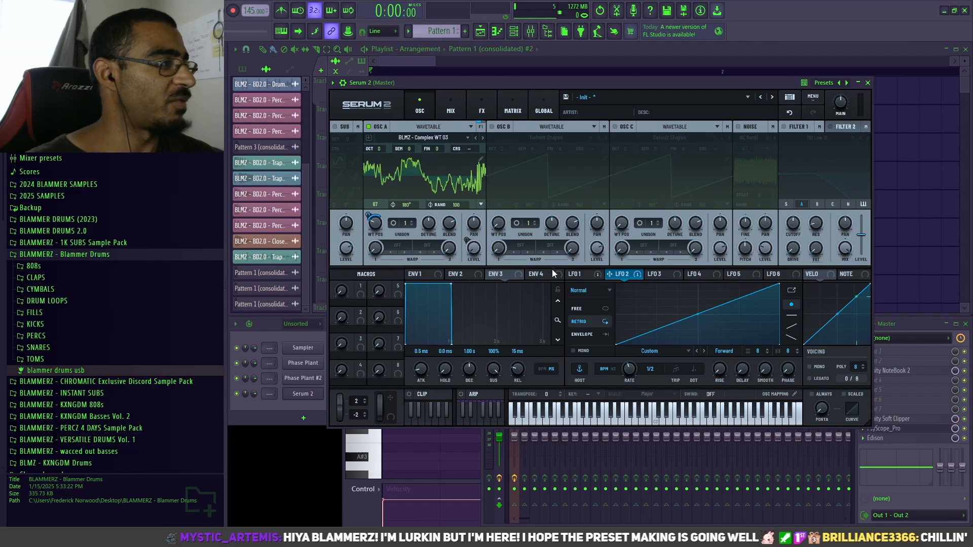
Set oscillator A's first warp mode to Bend + and modulate its amount with LFO 2
left_click(403, 249)
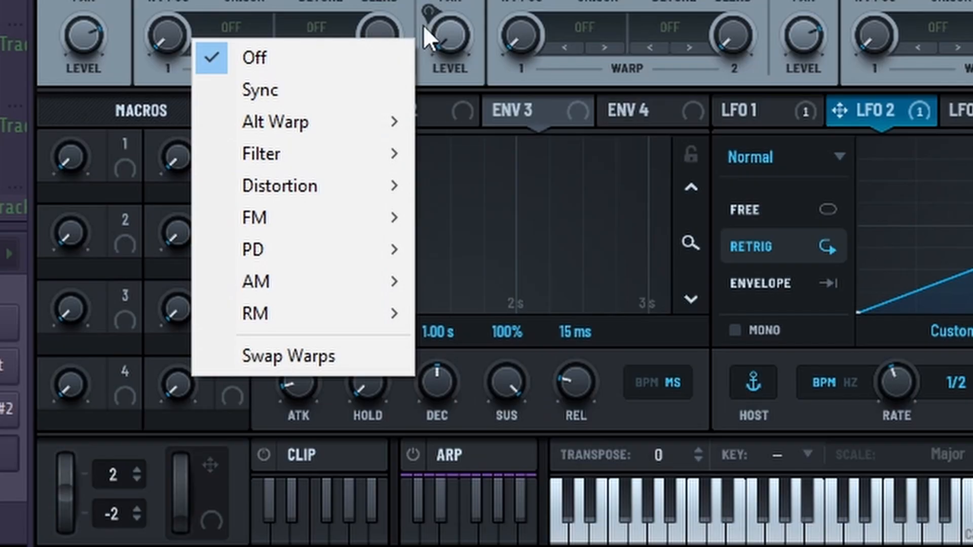
mouse_move(435, 279)
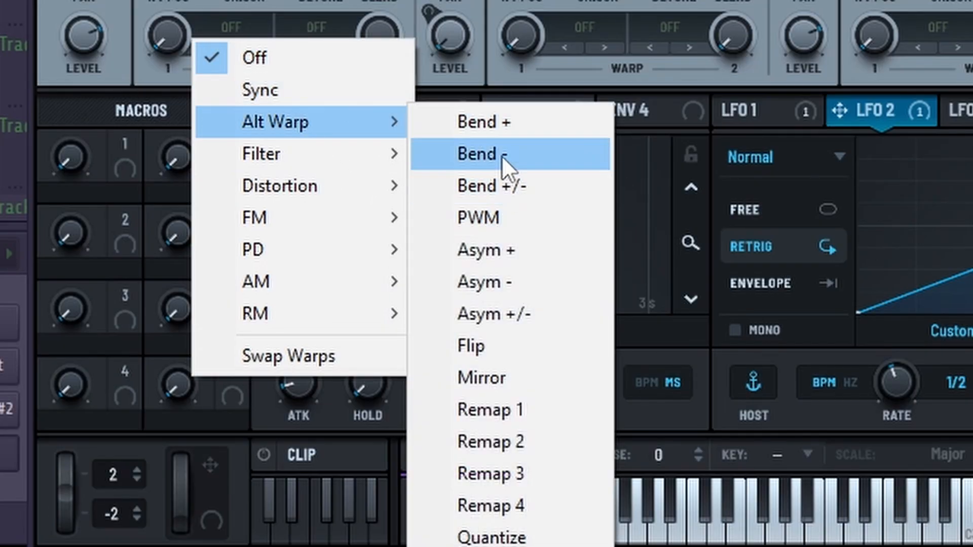
left_click(516, 124)
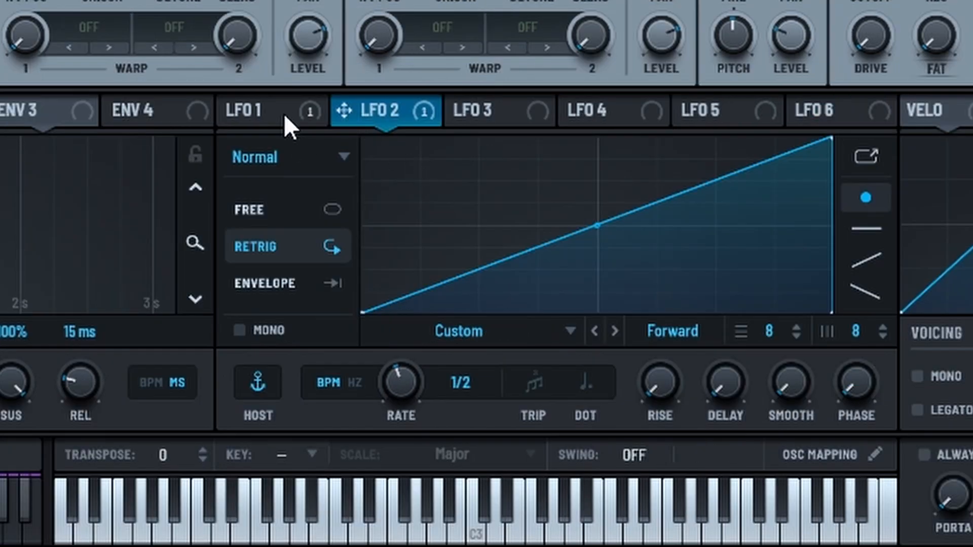
left_click_drag(342, 110, 155, 263)
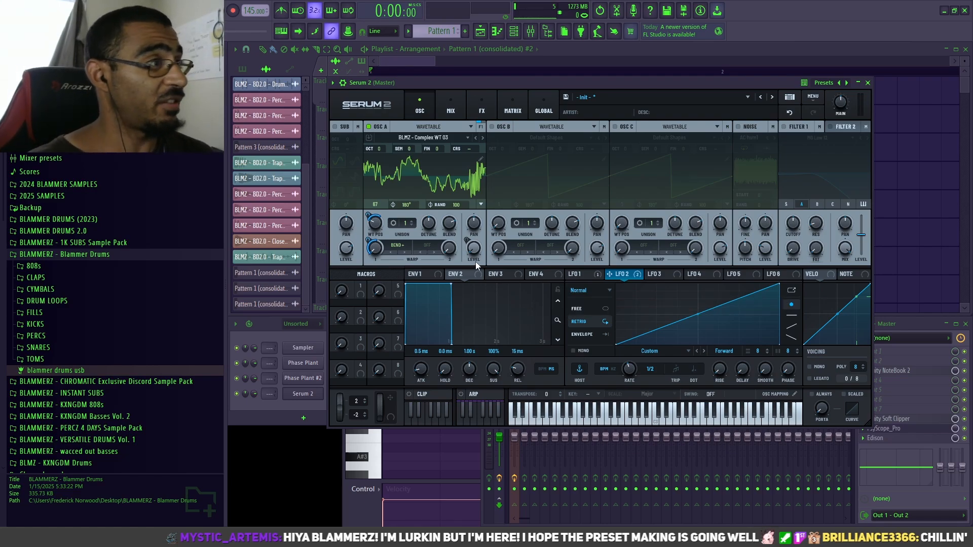
Enable Filter 1 and set its type to the multi filter HP 12
left_click_drag(456, 83, 452, 83)
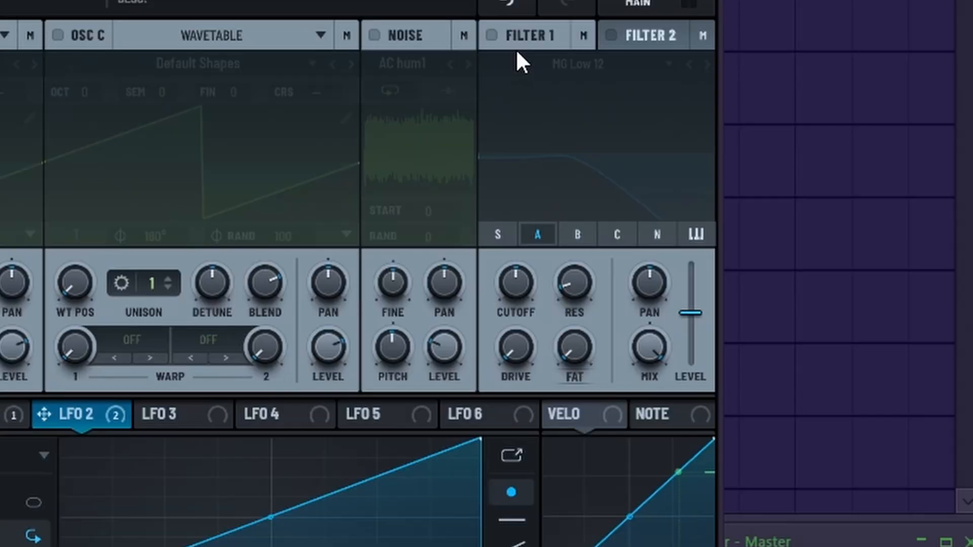
left_click(491, 35)
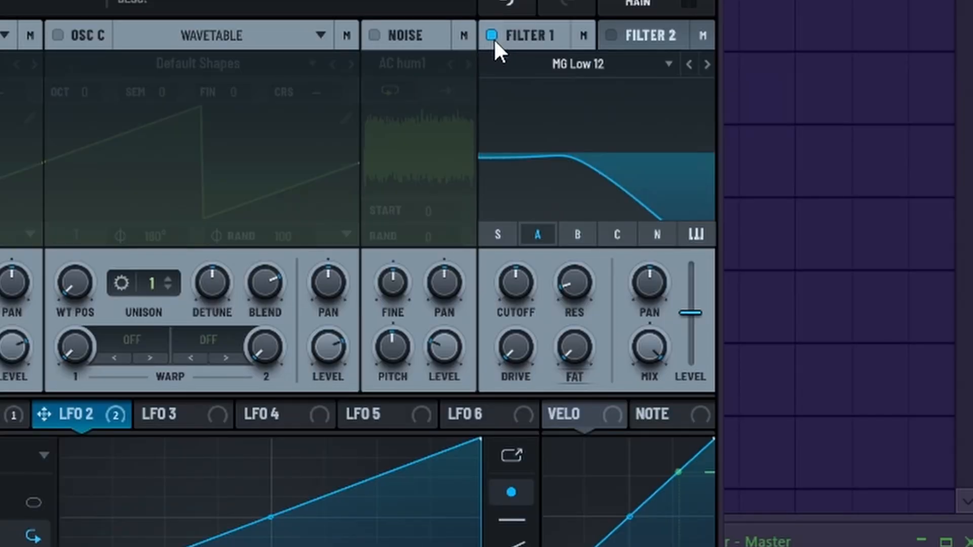
left_click(577, 64)
mouse_move(547, 122)
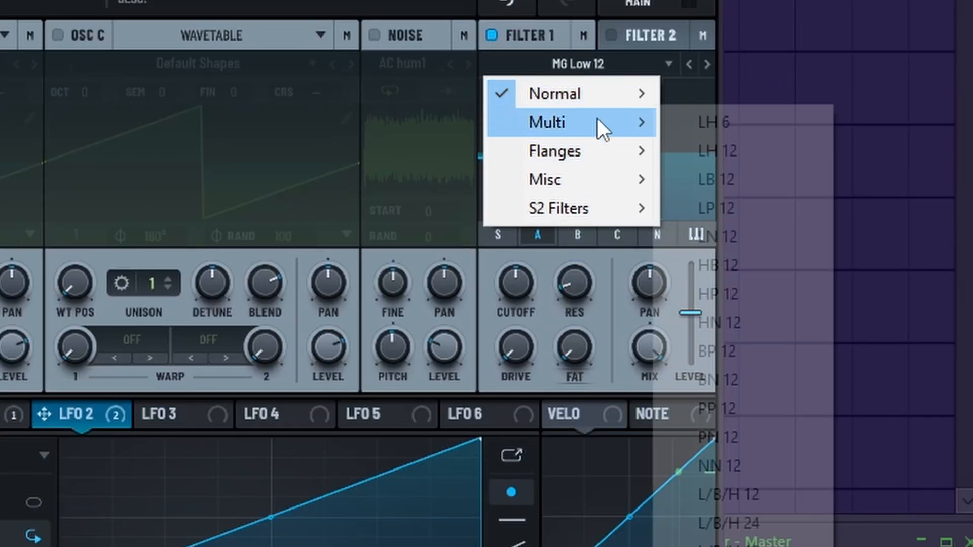
left_click(759, 300)
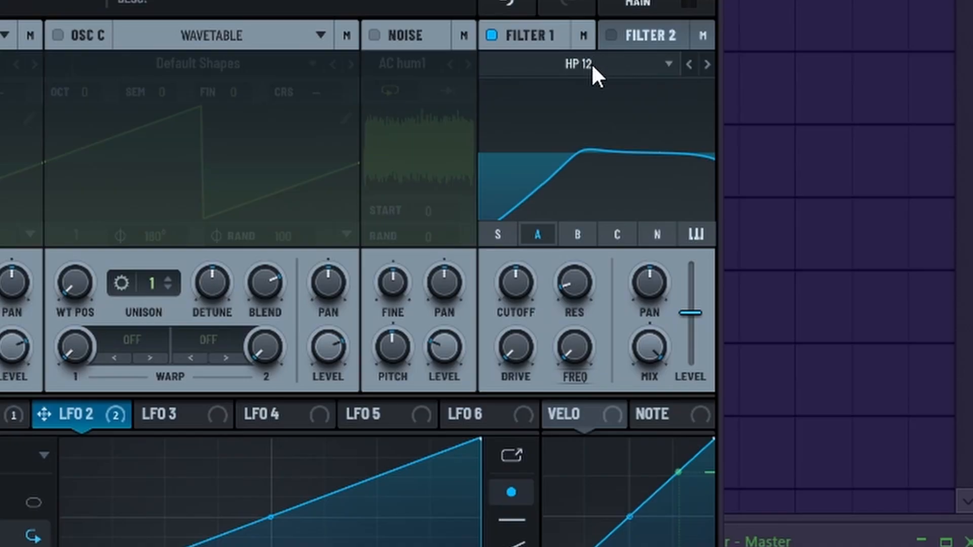
Change Filter 1's type to Combs, lower its cutoff and add some drive
left_click(588, 65)
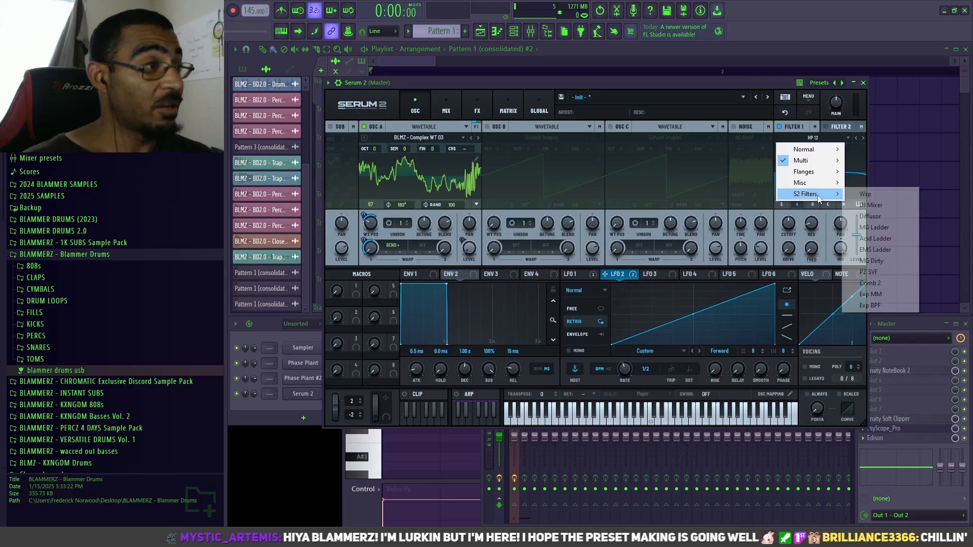
mouse_move(597, 218)
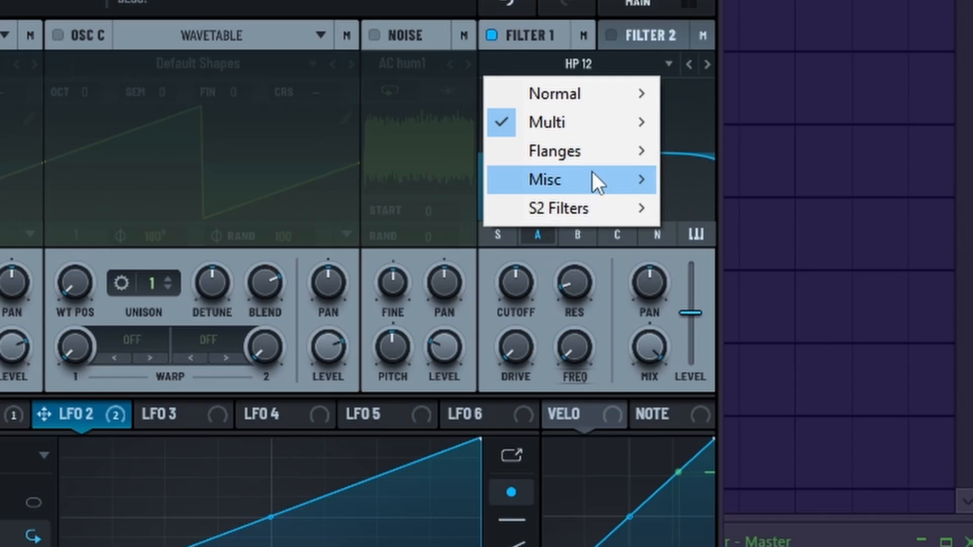
mouse_move(820, 183)
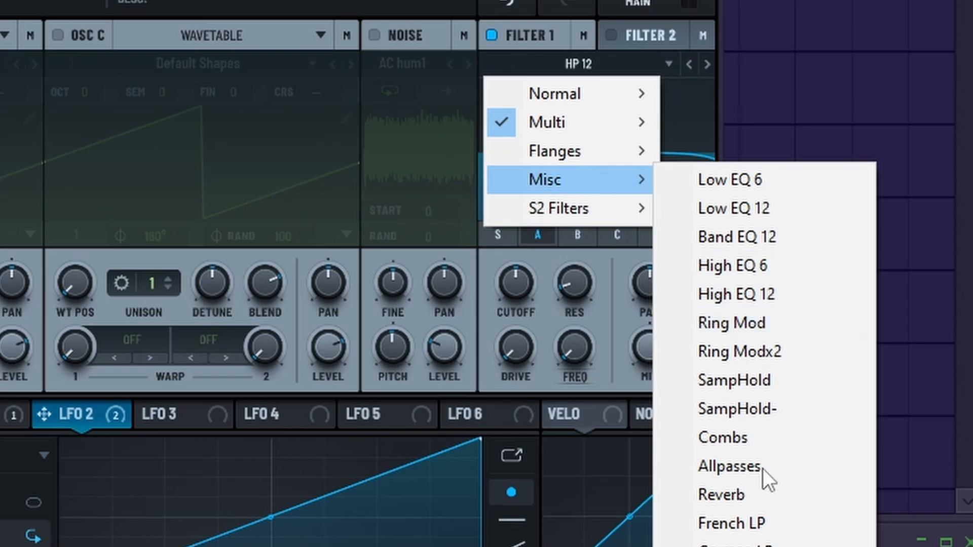
left_click(762, 431)
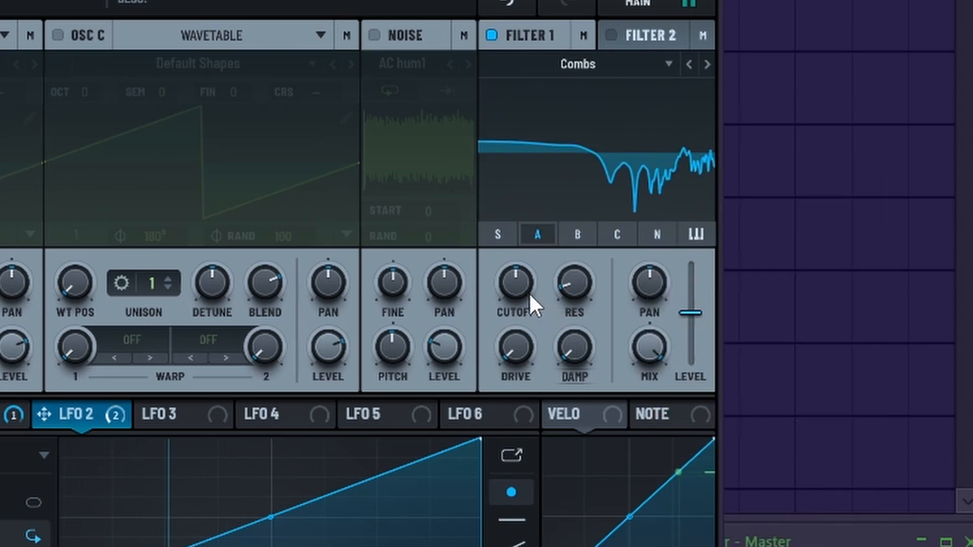
left_click_drag(521, 287, 524, 371)
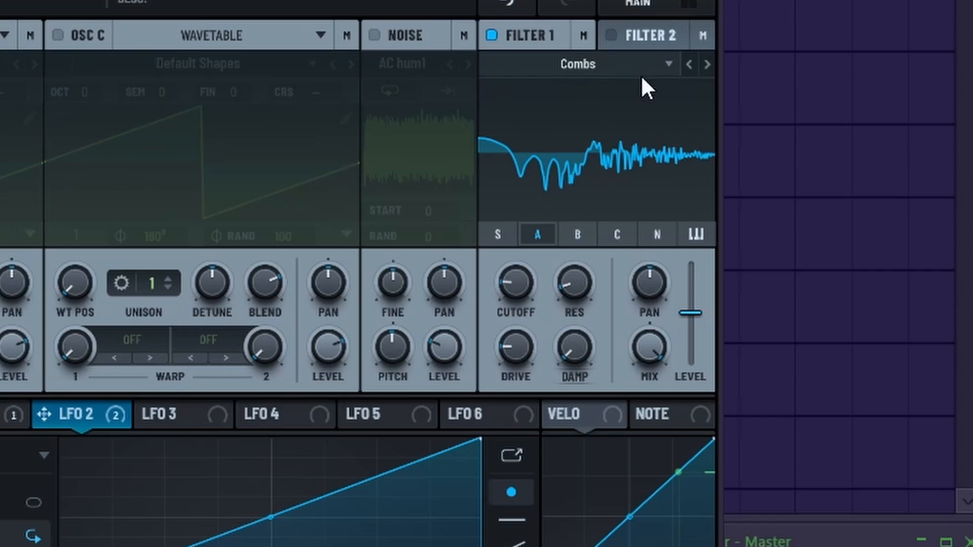
Route Filter 1's output into Filter 2
left_click(592, 47)
left_click(570, 70)
left_click(532, 98)
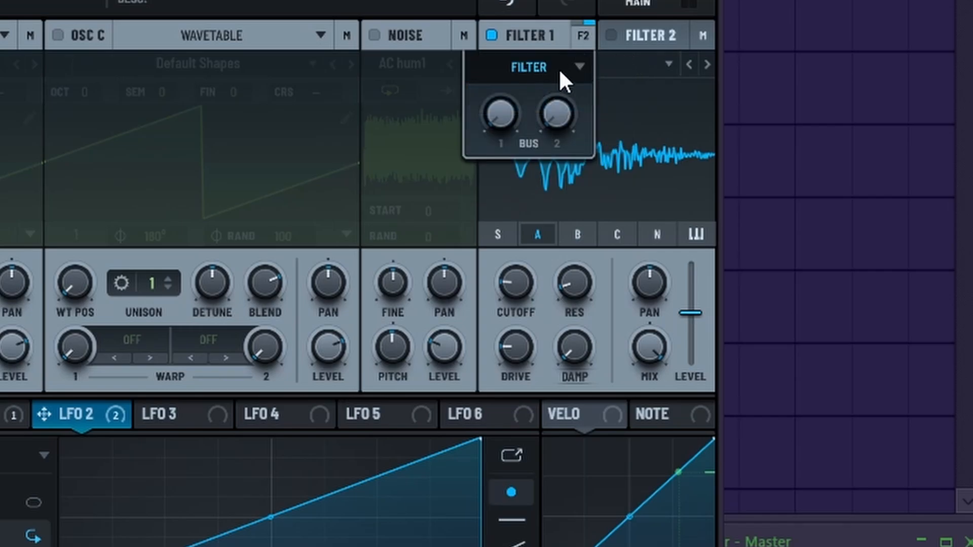
Enable Filter 2 with the multi filter type HP 12 and lower its cutoff
left_click(636, 45)
left_click(578, 64)
mouse_move(583, 122)
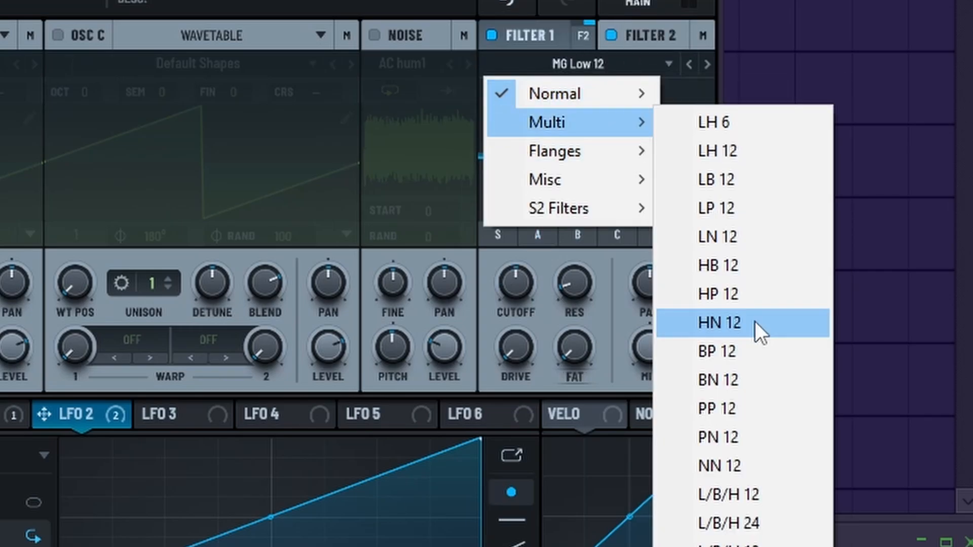
left_click(752, 296)
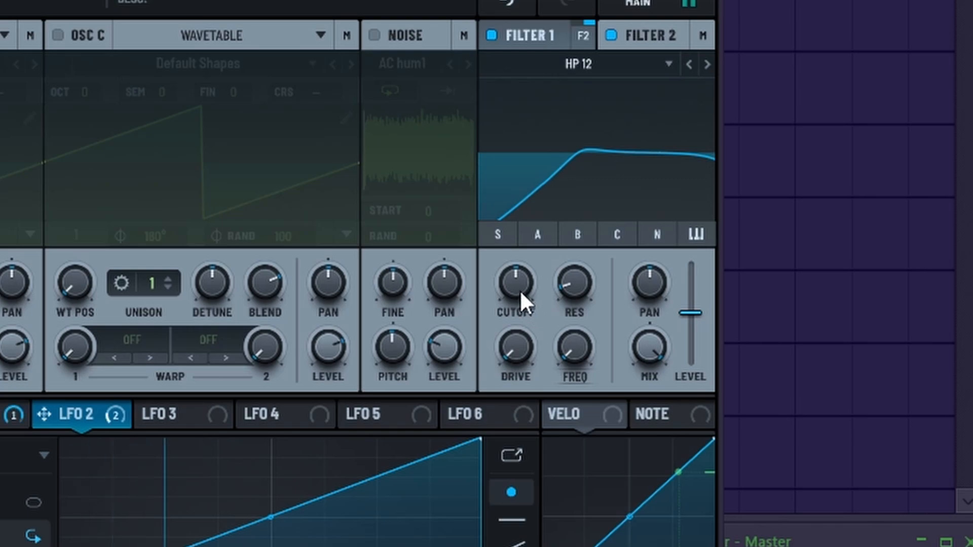
mouse_move(518, 270)
mouse_move(518, 270)
left_mouse_down()
mouse_move(519, 261)
mouse_move(516, 285)
left_mouse_up()
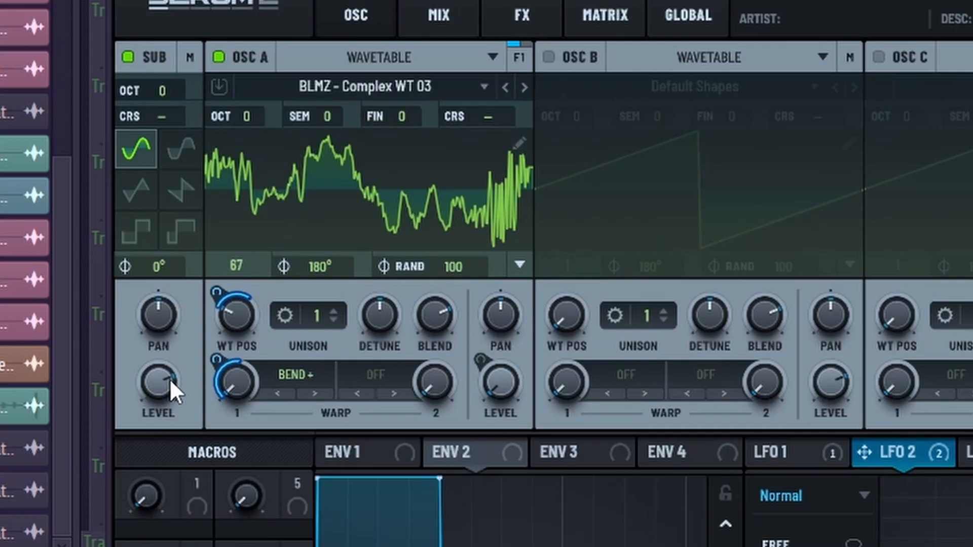
Turn the sub oscillator's level down to zero and modulate it with LFO 1
left_click_drag(170, 382, 183, 409)
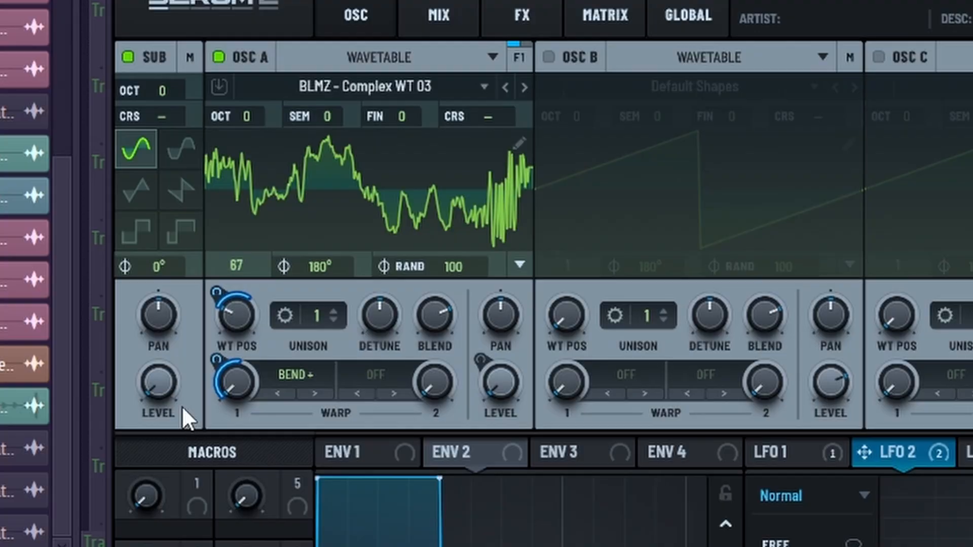
left_click(774, 456)
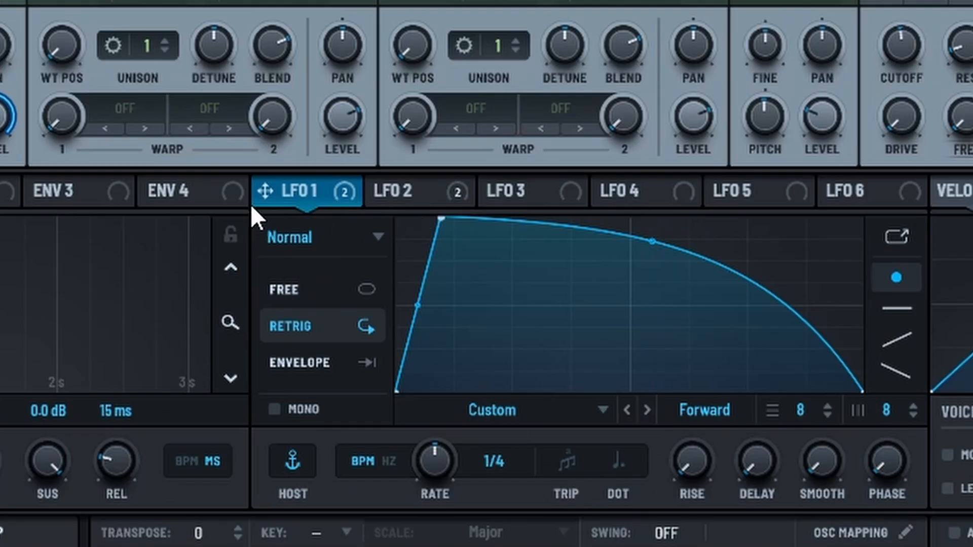
Reshape LFO 3 by moving its peak earlier and adding a second top point to form a short plateau
left_click(536, 203)
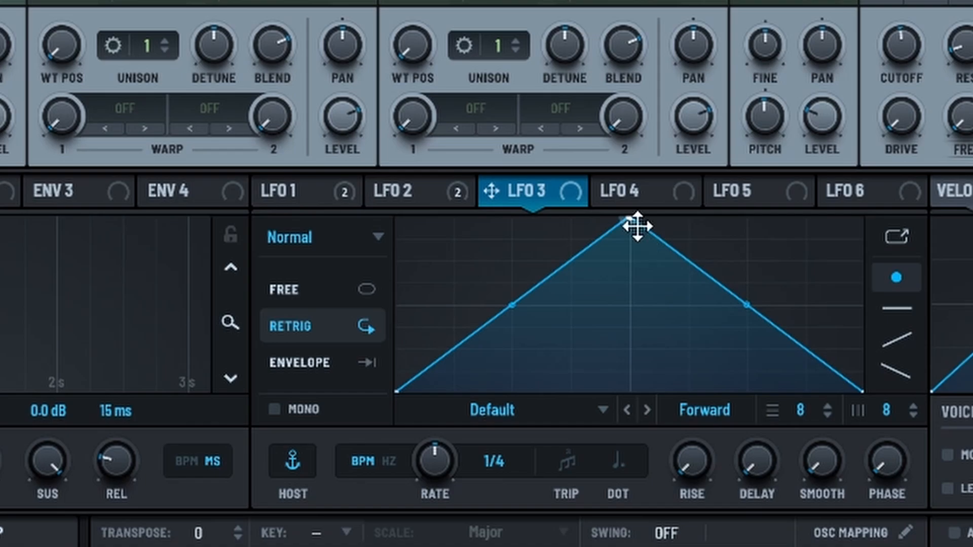
left_click_drag(637, 226, 461, 196)
double_click(589, 219)
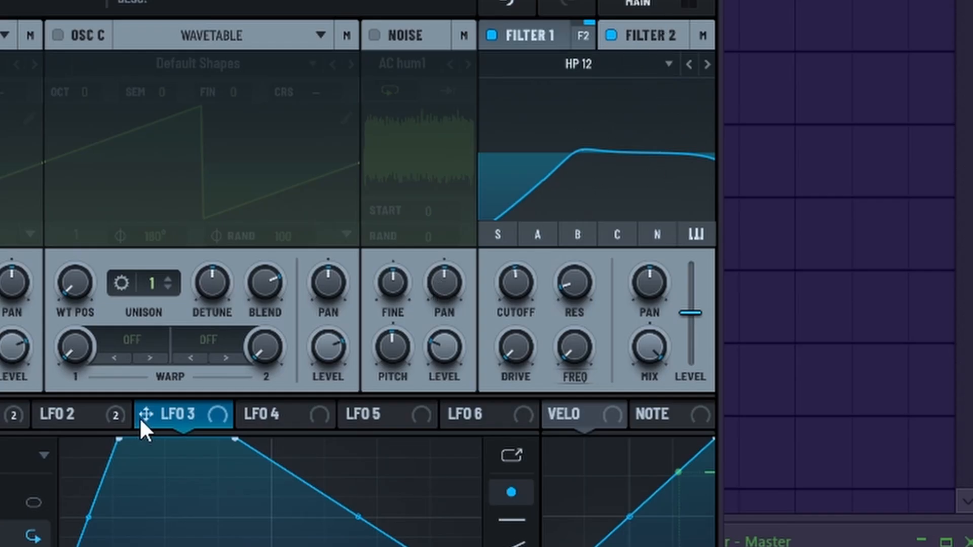
Assign LFO 3 to Filter 1's cutoff, lower the base cutoff and adjust the modulation amount
left_click_drag(143, 418, 506, 295)
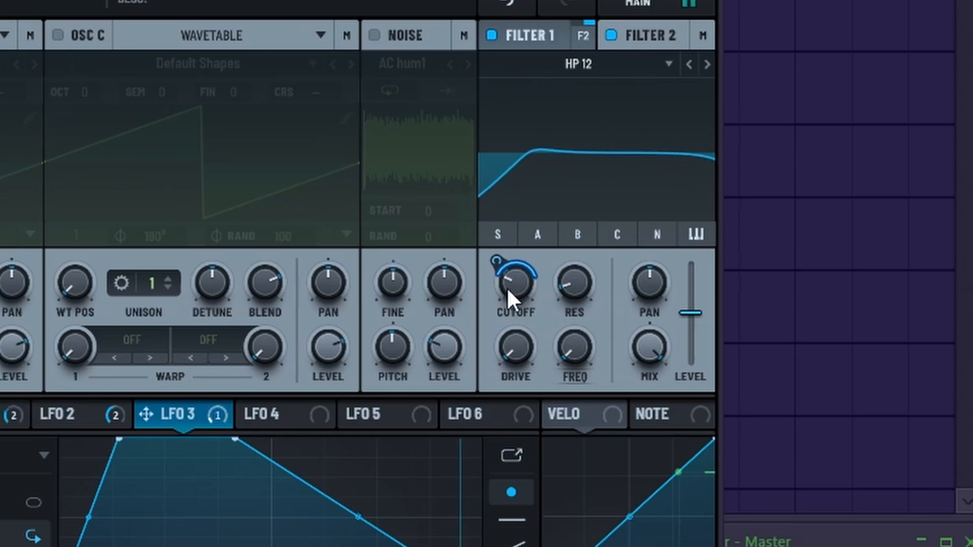
left_click_drag(498, 261, 499, 265)
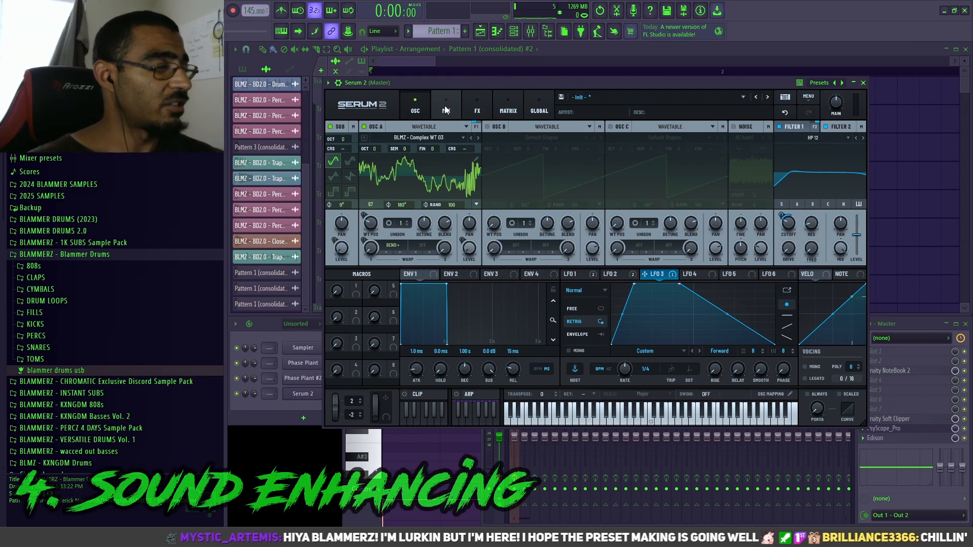
Add Hyper/Dimension and a Compressor in Multiband mode to the main effects chain
left_click(476, 107)
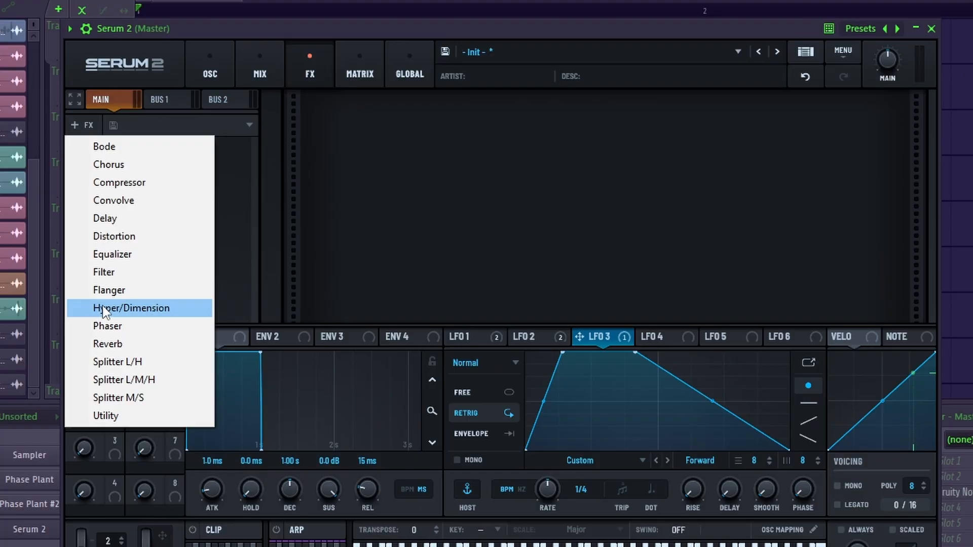
left_click(357, 256)
left_click(340, 142)
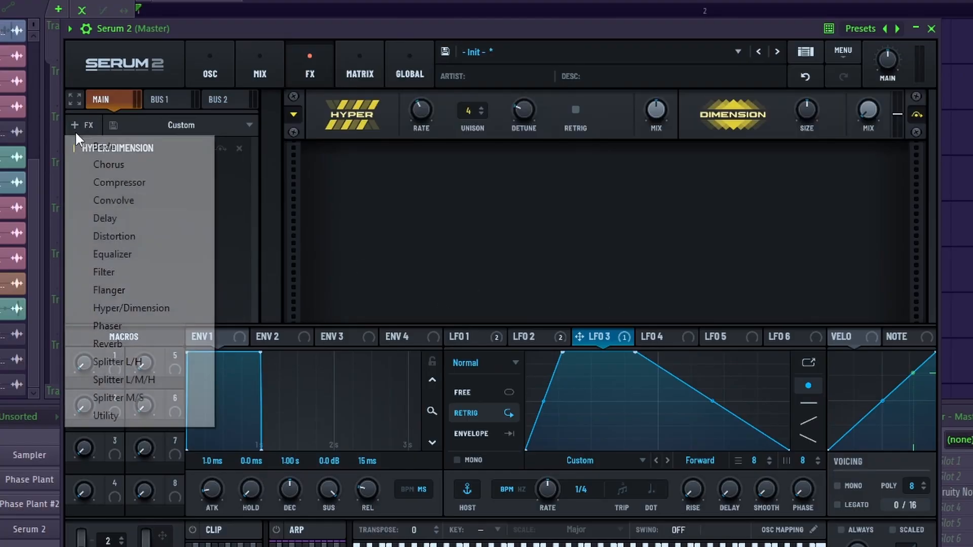
left_click(145, 183)
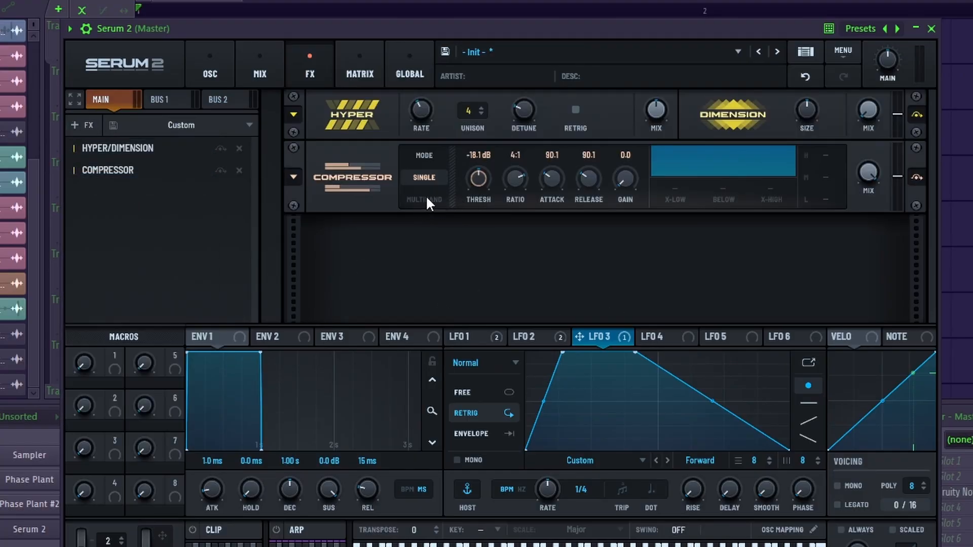
left_click(425, 199)
Add a Distortion effect after the Compressor and set its type to Softclip
left_click(81, 124)
left_click(120, 238)
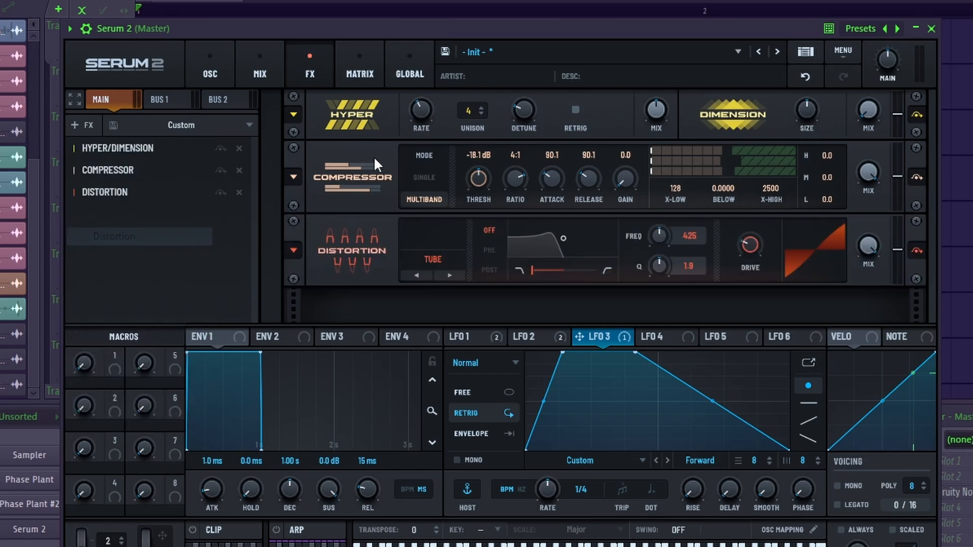
key("space")
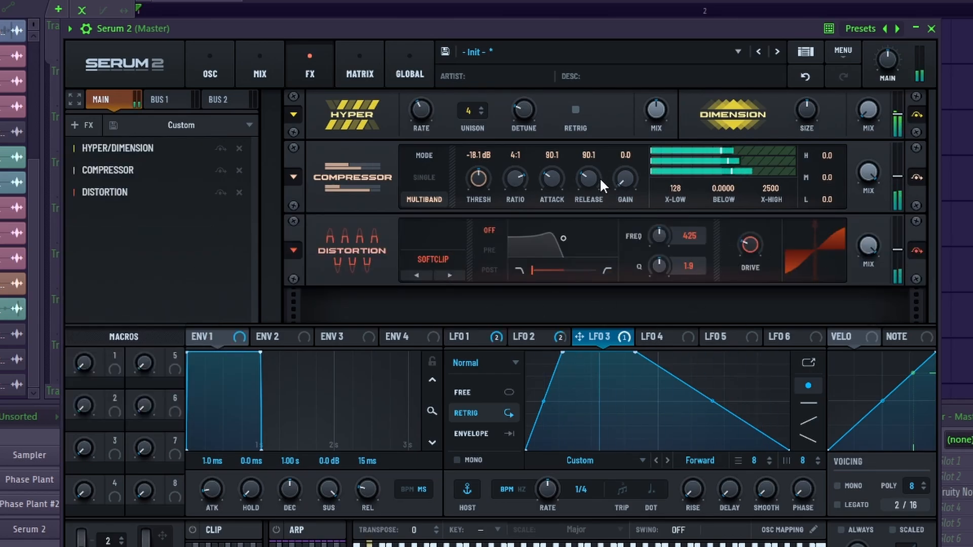
Set the Compressor's release to 531.3 and gain to 12.5, and raise the Distortion's output level
left_click_drag(602, 181, 595, 152)
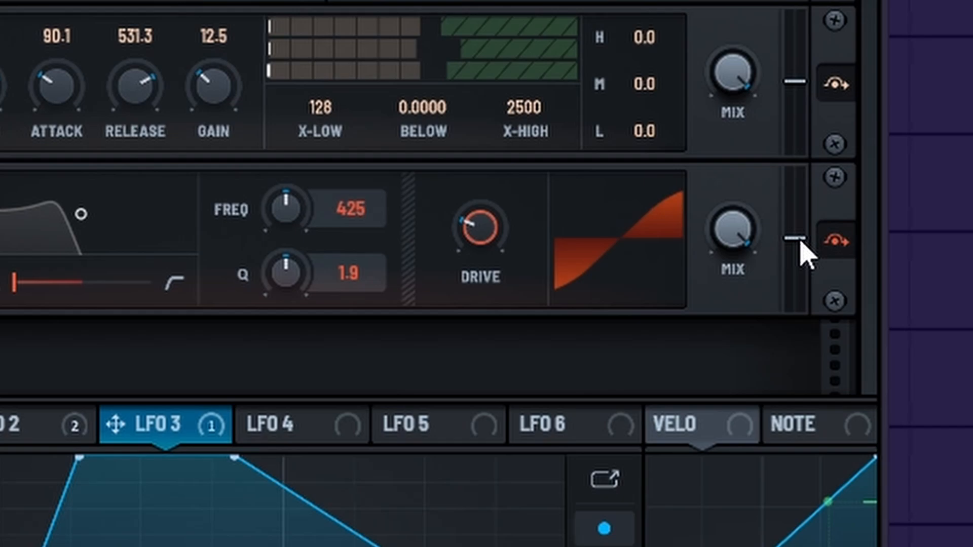
left_click_drag(799, 244, 838, 113)
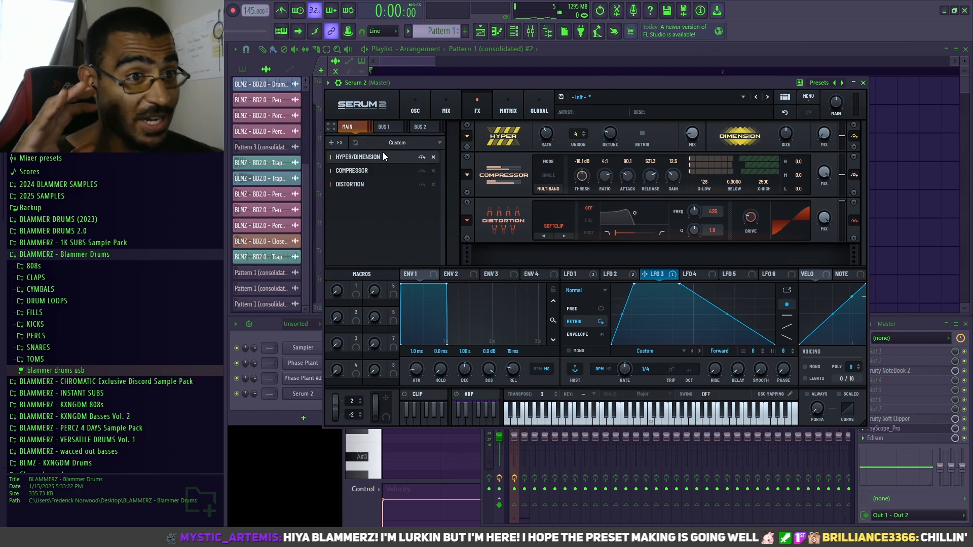
Add a Phaser before the Compressor, with Depth and Depth 2 at zero and its rate synced to BPM
left_click(339, 143)
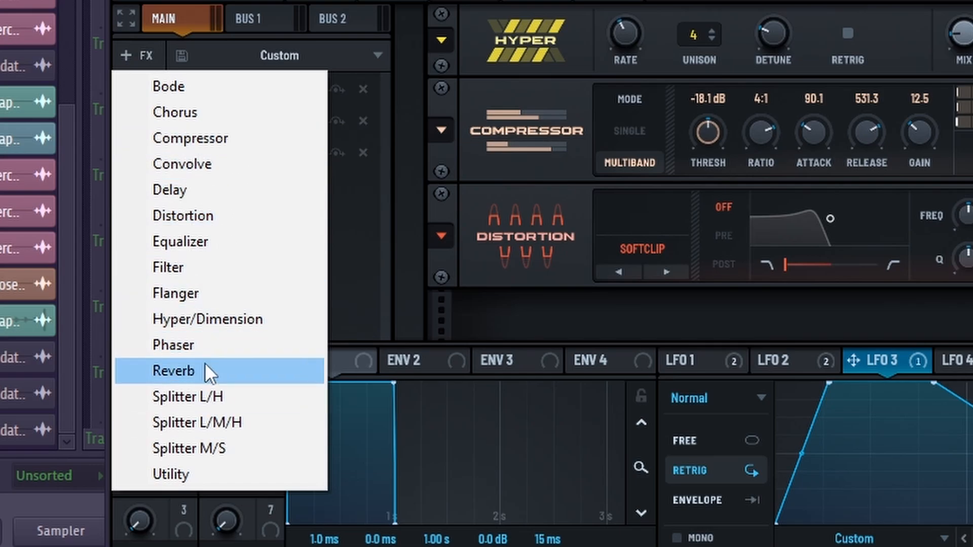
left_click(172, 345)
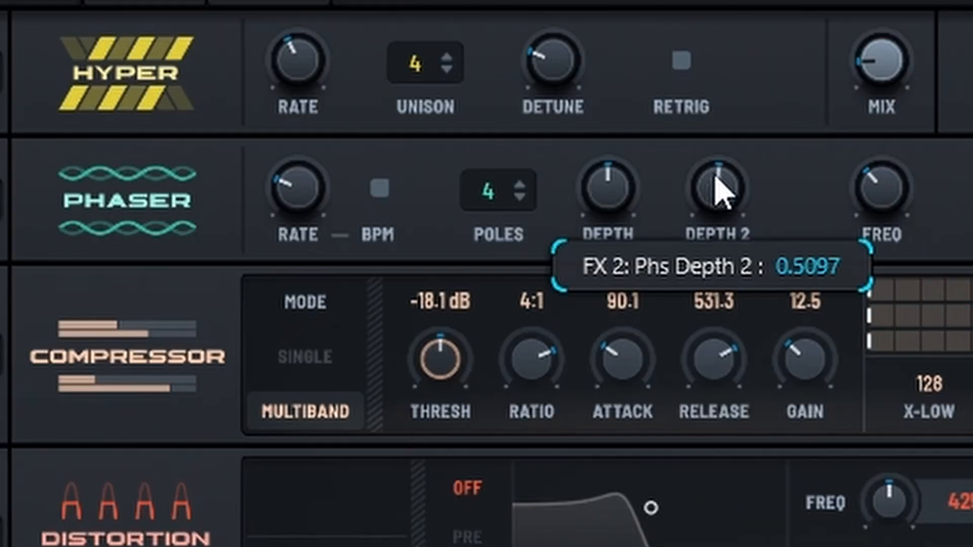
left_click_drag(622, 241, 775, 336)
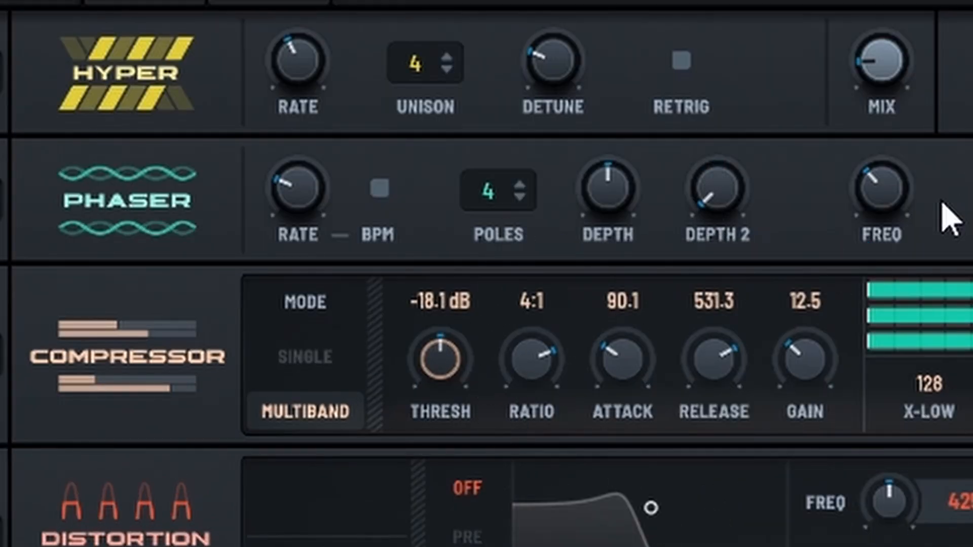
left_click_drag(883, 188, 908, 240)
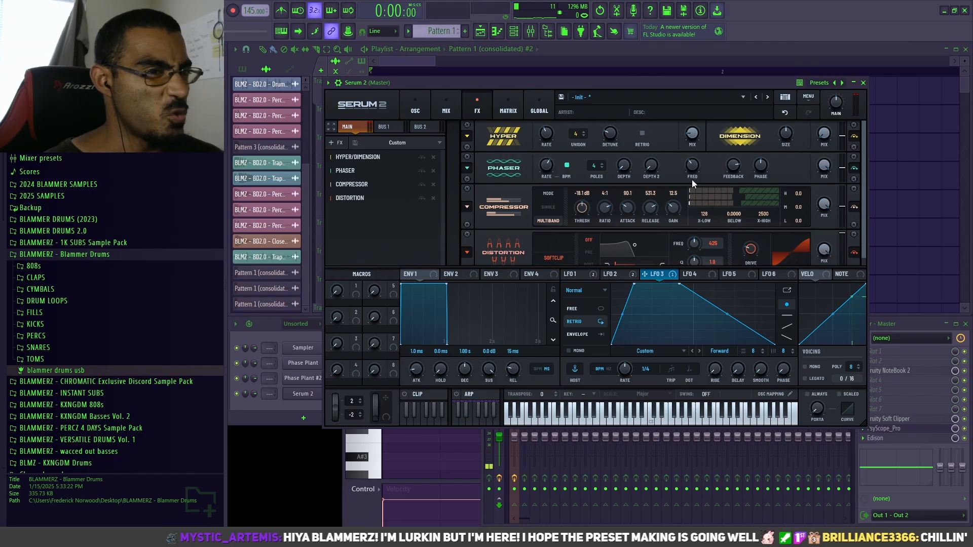
Assign LFO 1 to the Hyper effect's mix, lower the base mix to zero and adjust the modulation amount
mouse_move(697, 151)
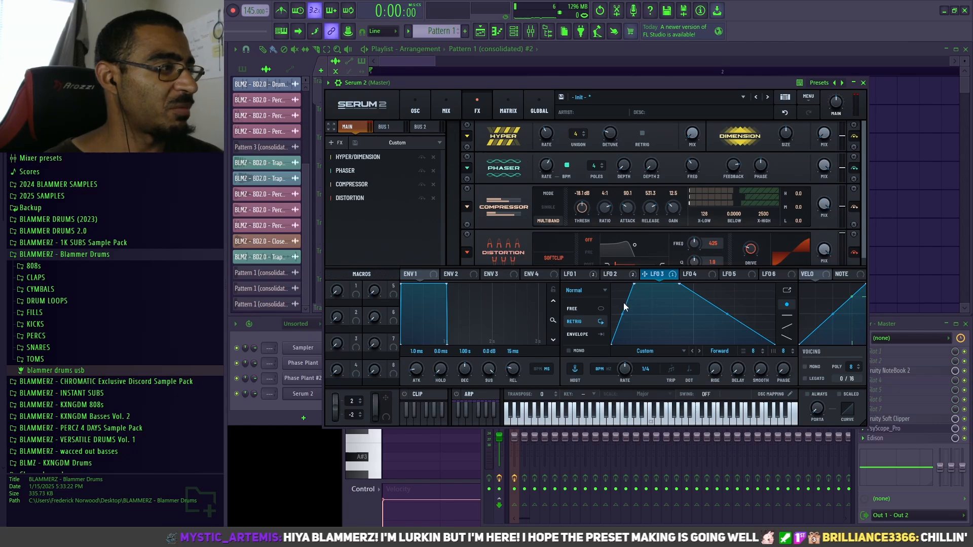
left_click(587, 273)
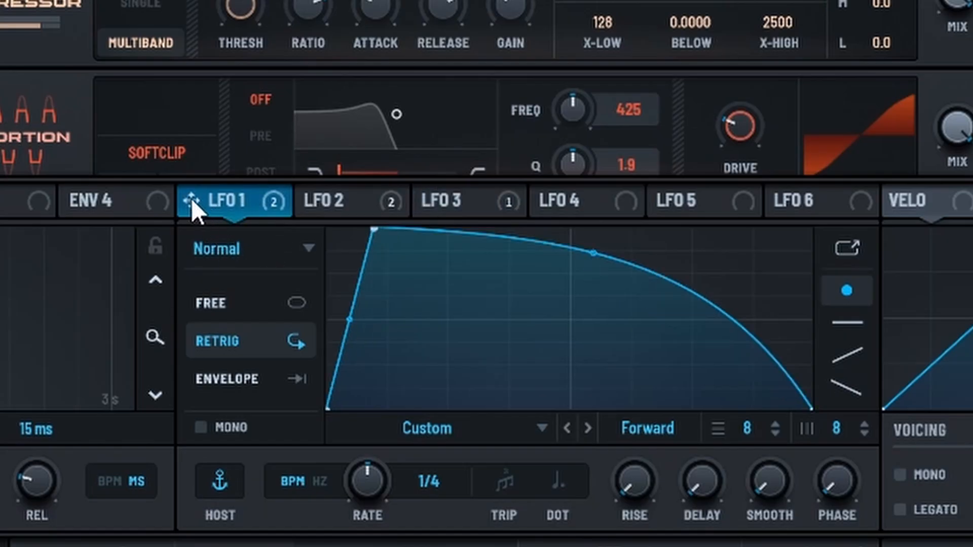
left_click_drag(191, 198, 567, 124)
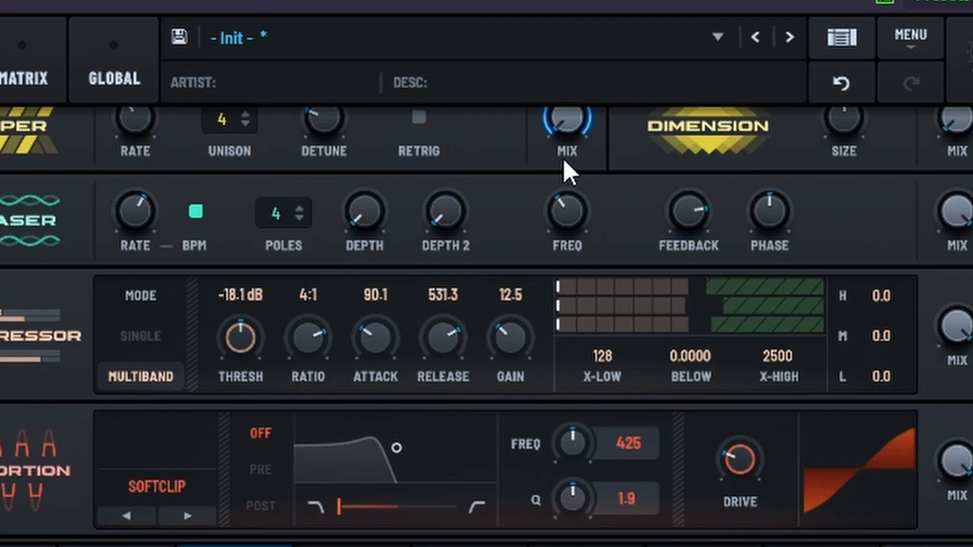
left_click_drag(564, 161, 547, 185)
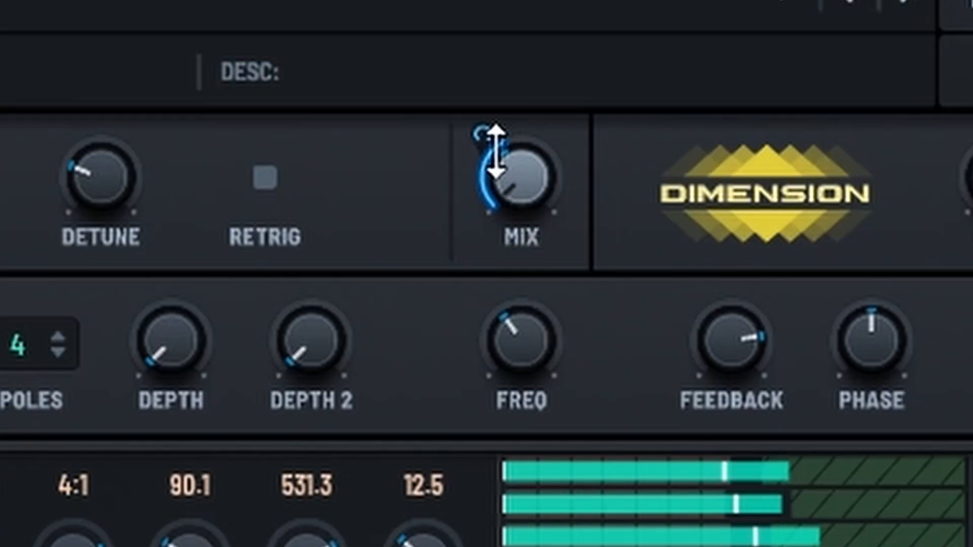
left_click_drag(687, 128, 687, 125)
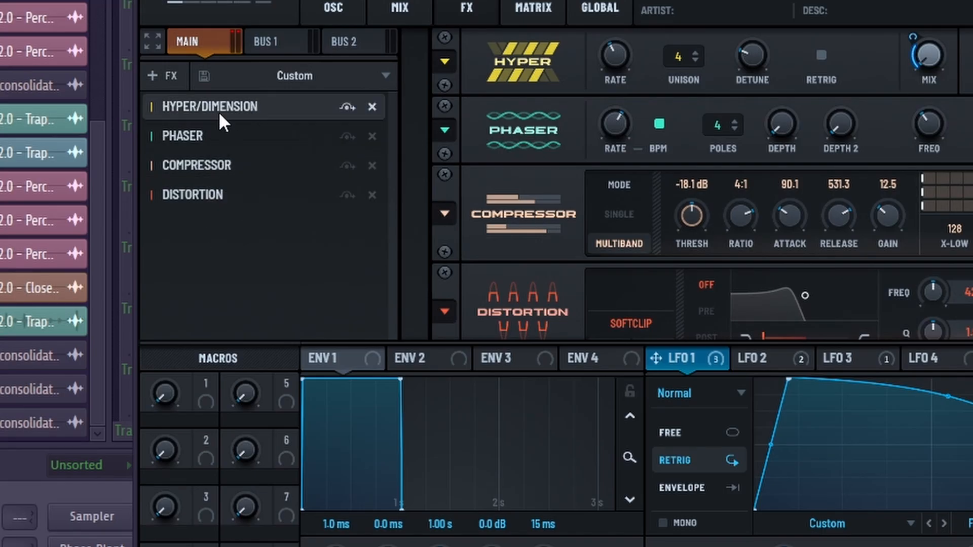
Add a Splitter L/H and reorder the chain so that the Compressor and Distortion come after it
left_click(157, 75)
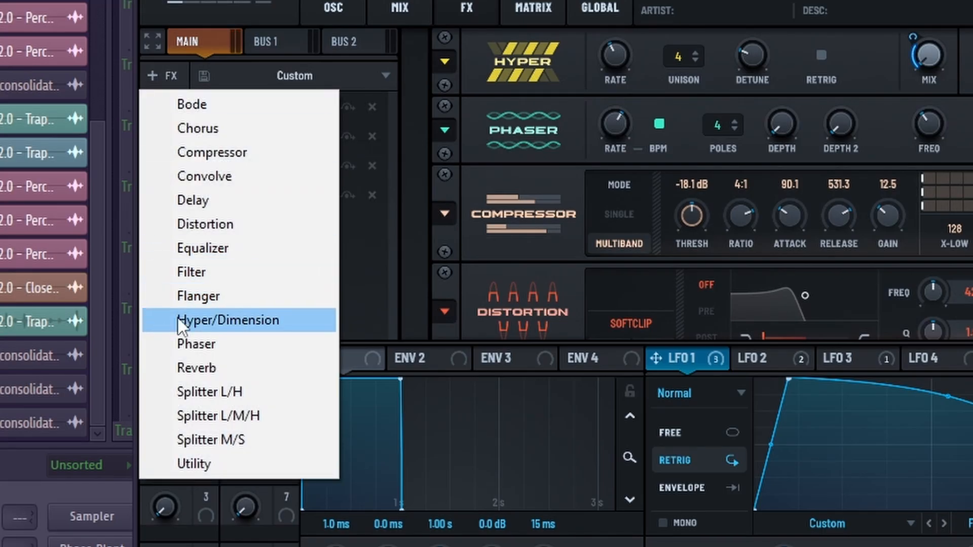
left_click(271, 400)
left_click_drag(217, 190, 221, 332)
left_click_drag(203, 170, 200, 294)
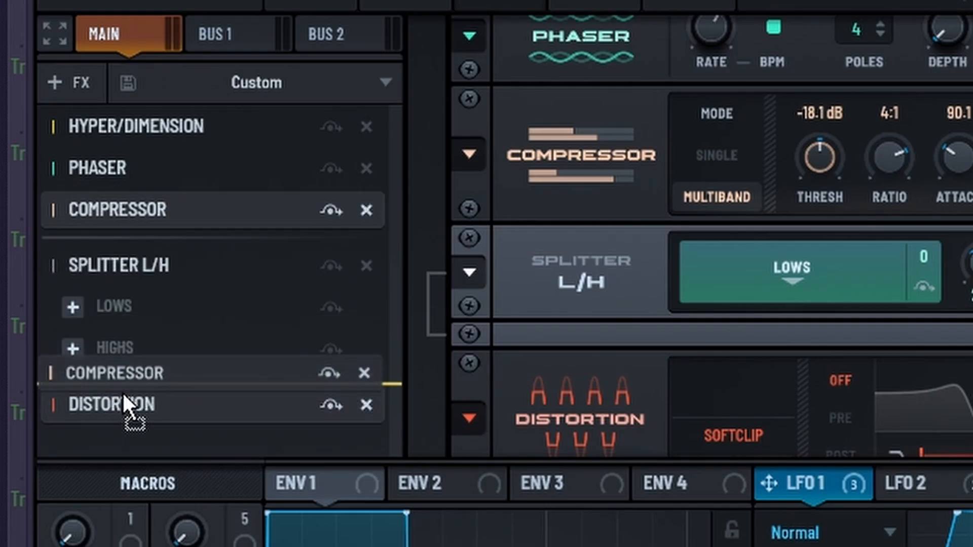
left_click_drag(122, 391, 122, 392)
Add a Bode effect to the splitter's Highs band with direction at maximum, a raised range and shift at about -51%
left_click(72, 262)
left_click(131, 377)
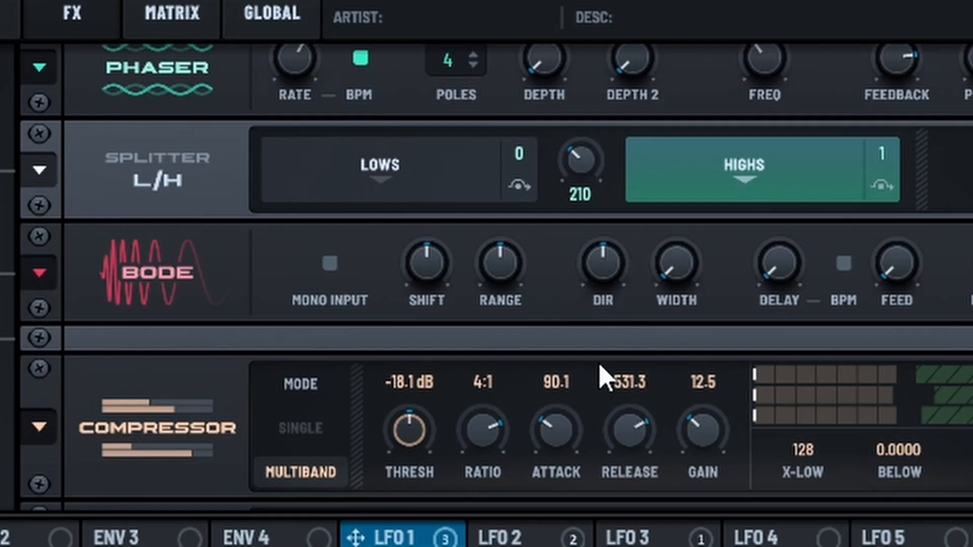
left_click_drag(608, 339, 679, 125)
left_click_drag(500, 293, 511, 212)
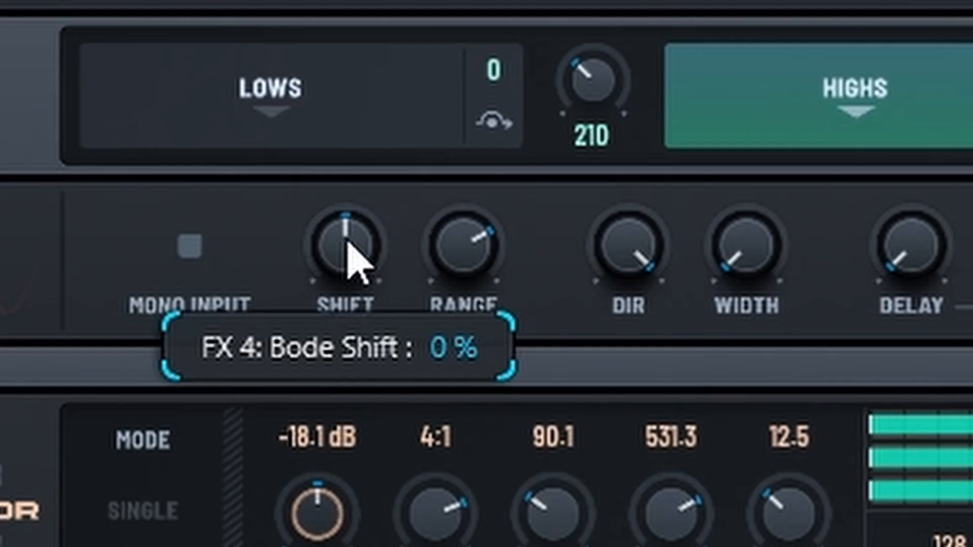
left_click_drag(429, 270, 426, 352)
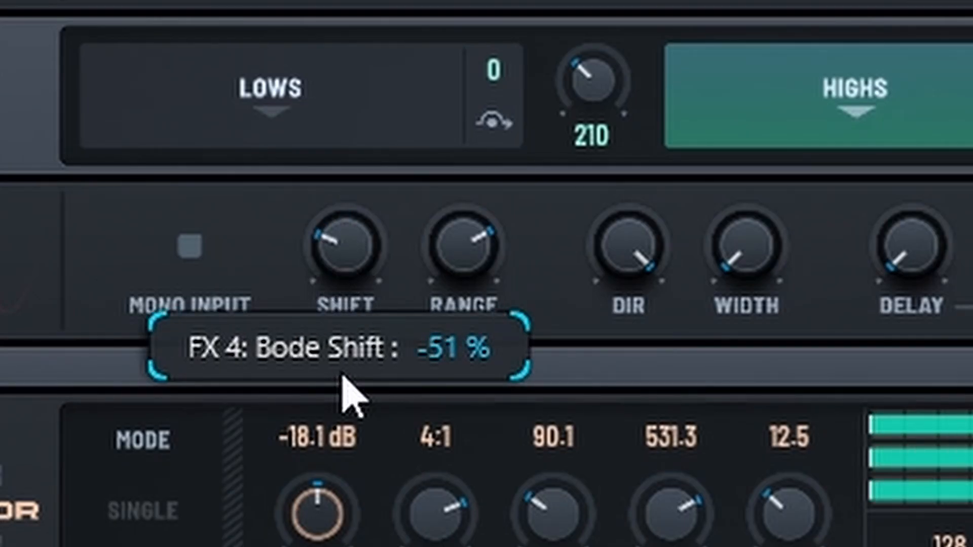
left_click_drag(350, 395, 348, 402)
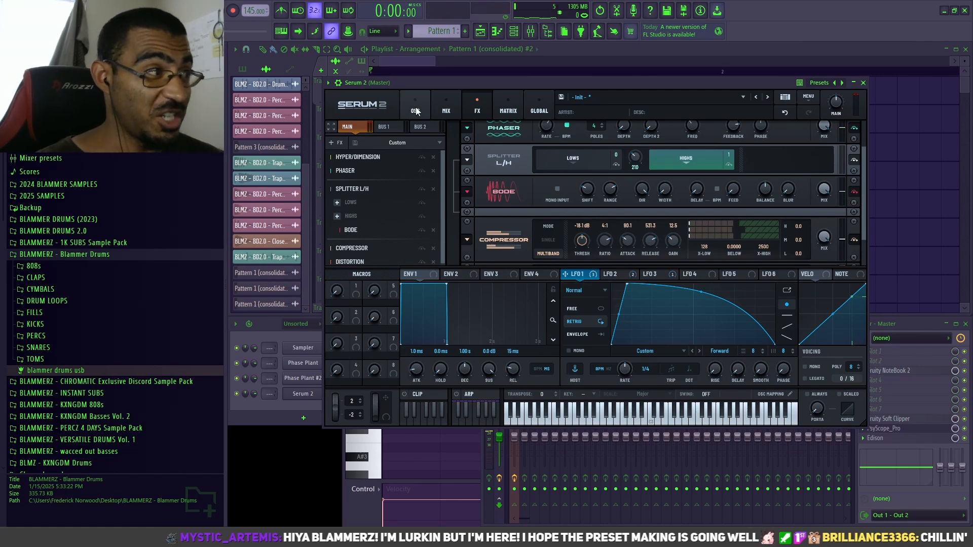
left_click(446, 108)
left_click(415, 107)
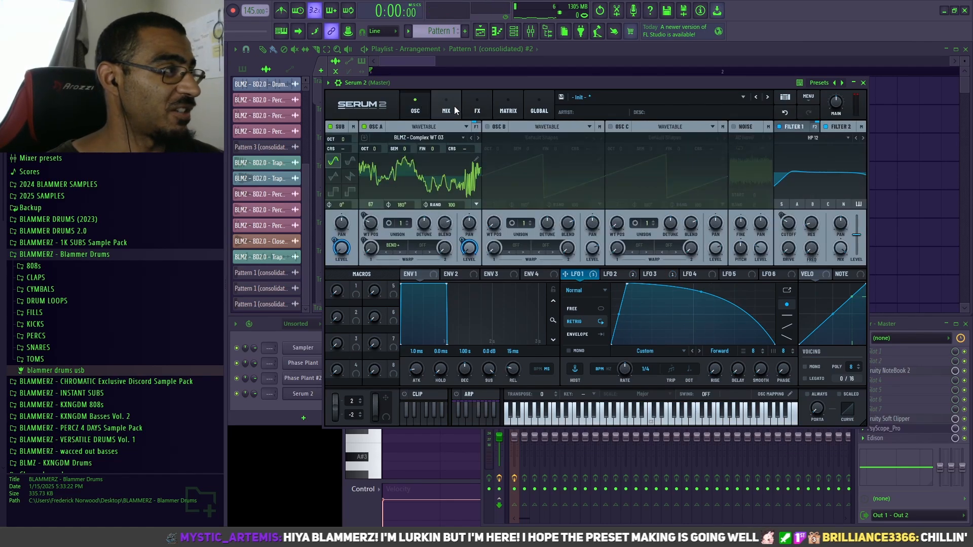
left_click(477, 108)
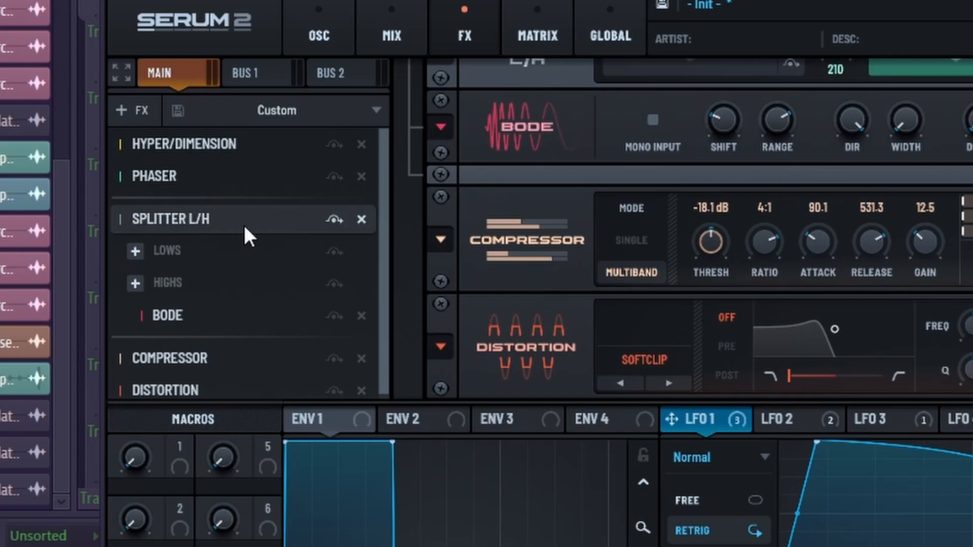
Add a Filter effect and place it between the Splitter L/H and the Compressor
left_click(129, 109)
left_click(172, 325)
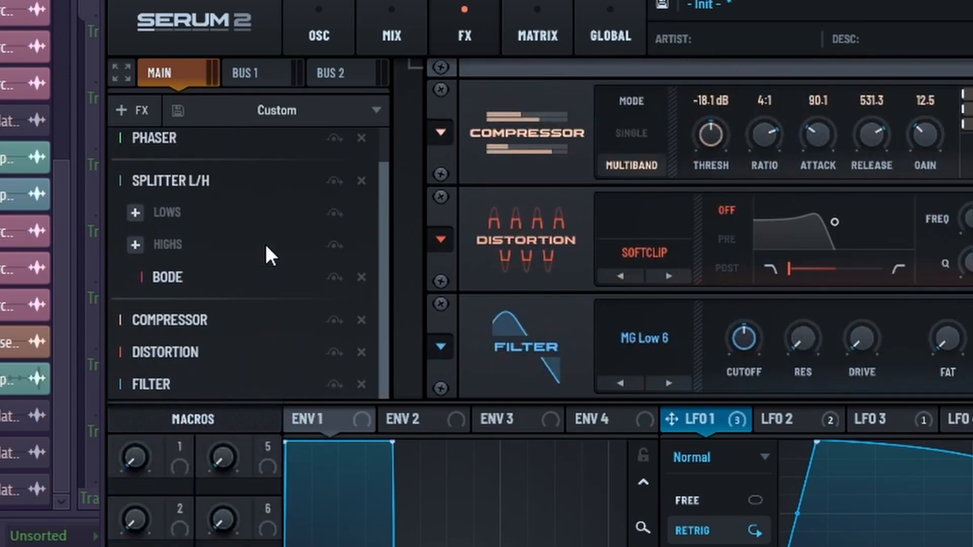
left_click_drag(208, 390, 218, 324)
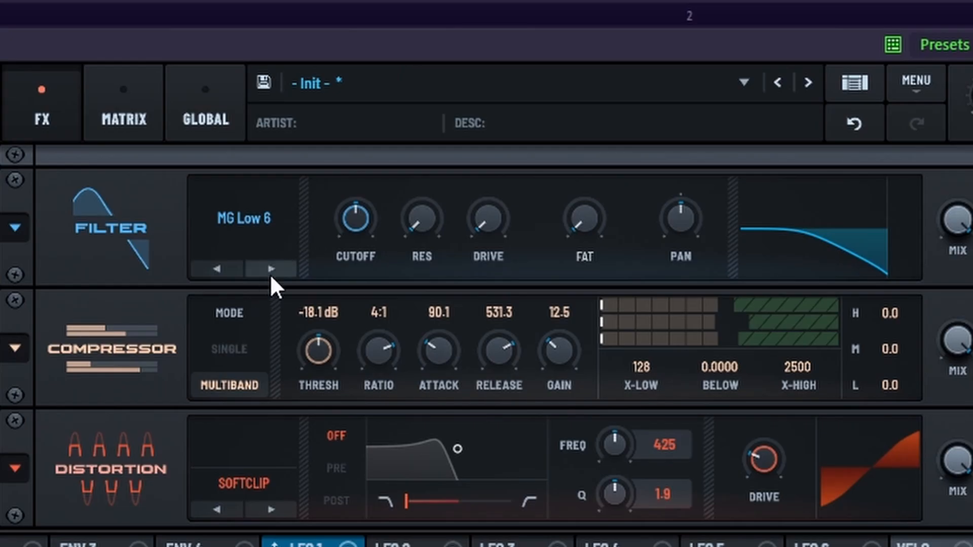
Lower the Filter effect's cutoff slightly and modulate it with LFO 3
left_click(670, 170)
scroll(671, 149, "up", 1)
left_click_drag(351, 203, 369, 181)
left_click_drag(483, 543, 358, 243)
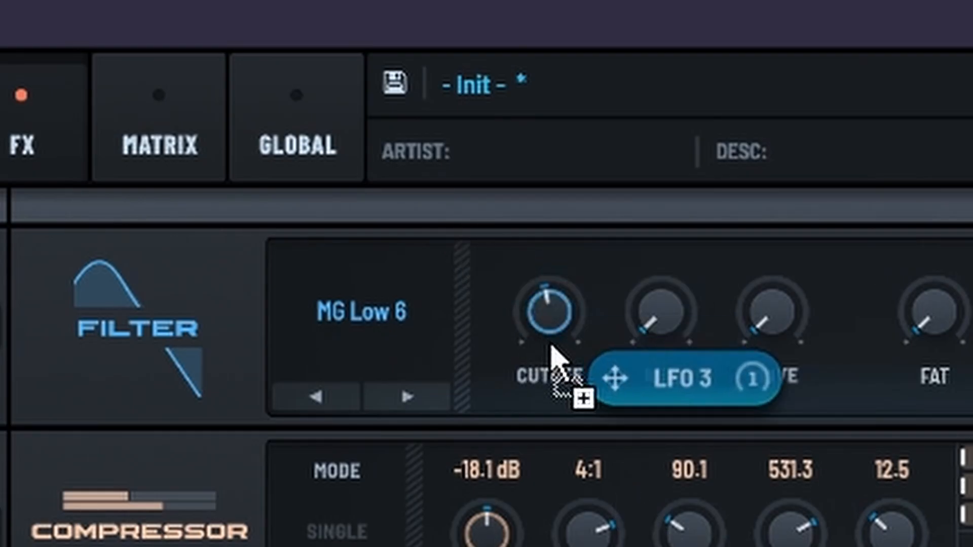
left_click_drag(551, 346, 528, 337)
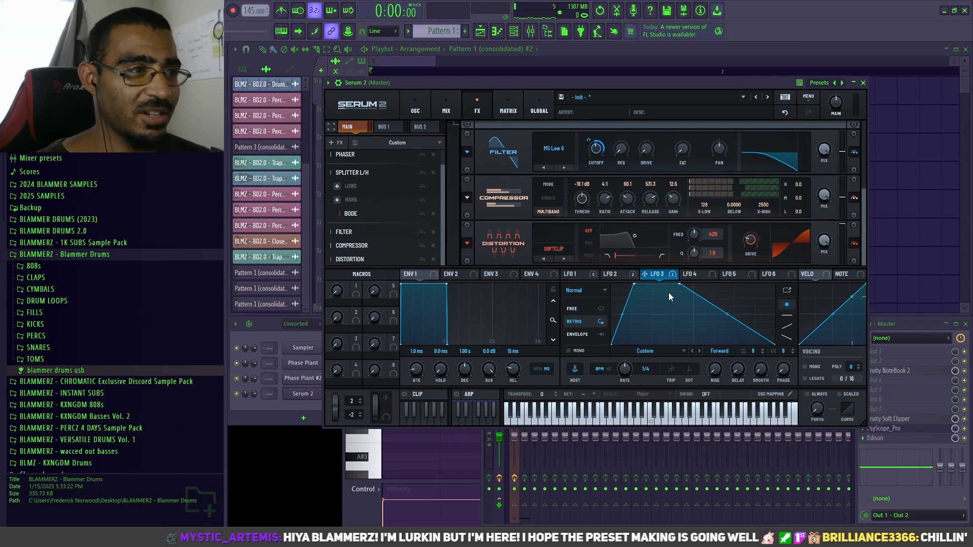
left_click(897, 371)
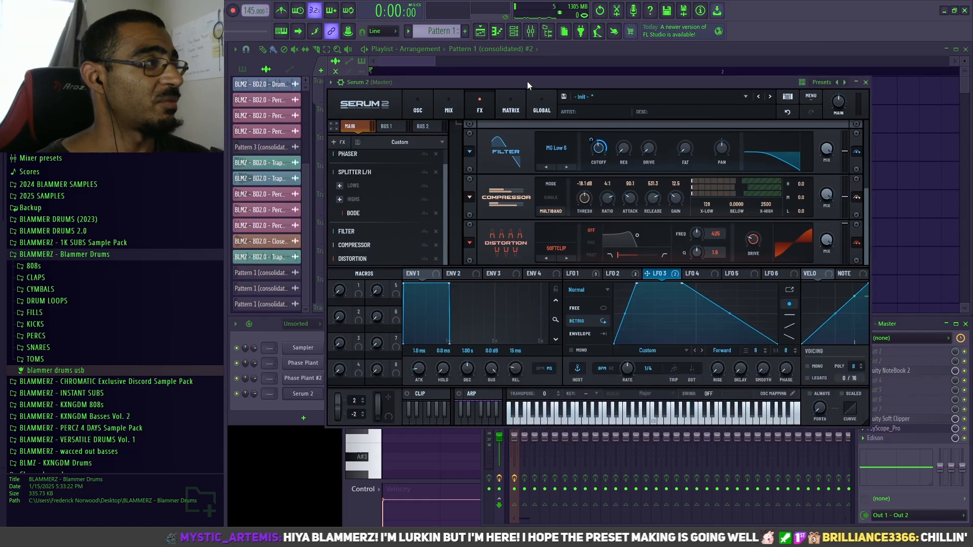
left_click_drag(527, 82, 559, 89)
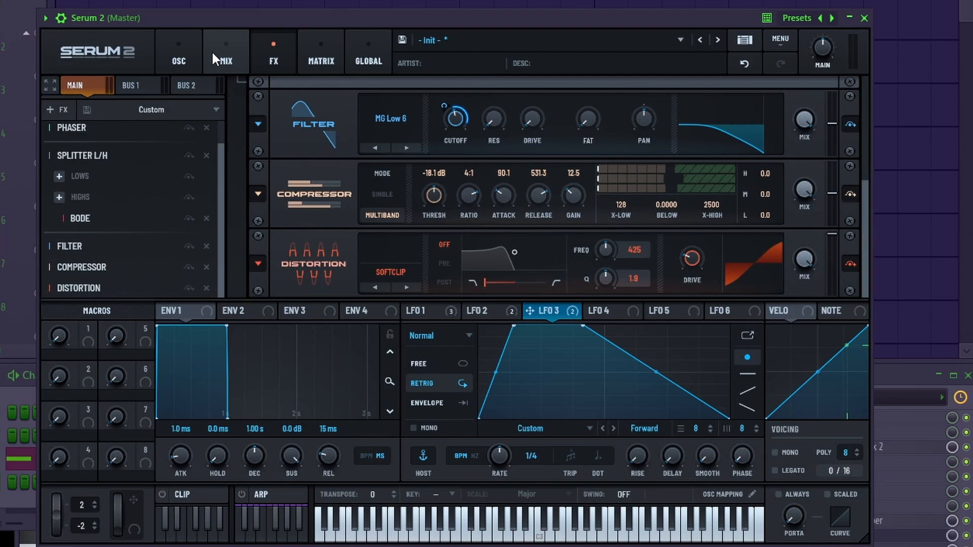
left_click(182, 57)
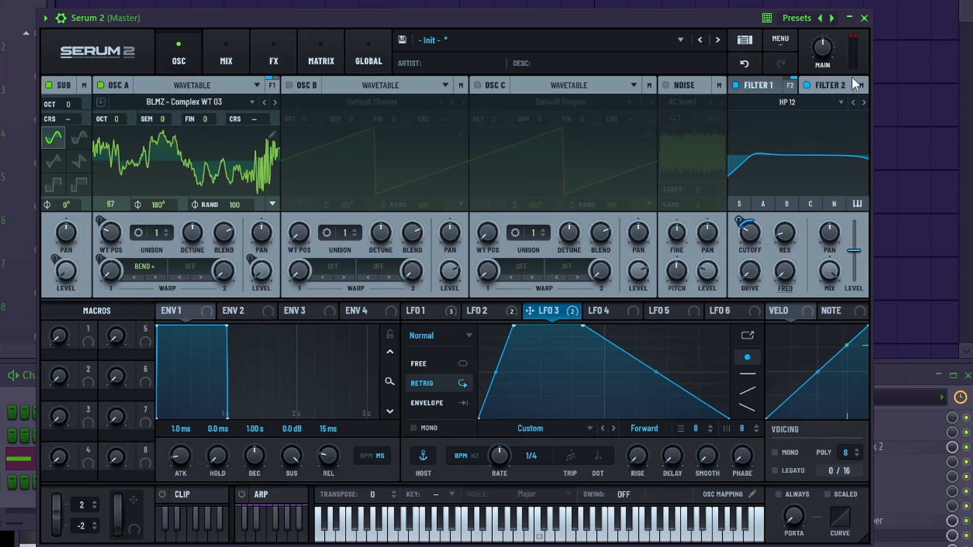
left_click(272, 57)
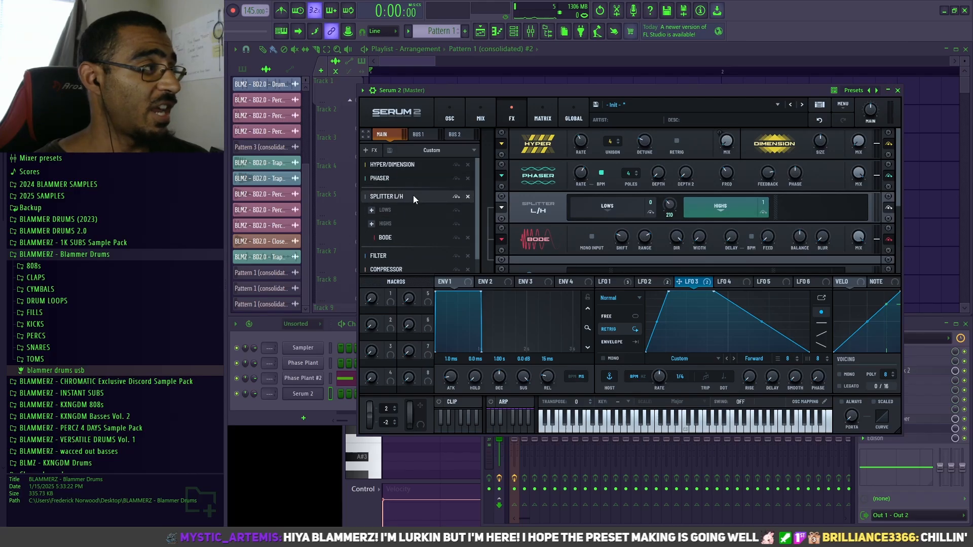
scroll(123, 192, "down", 1)
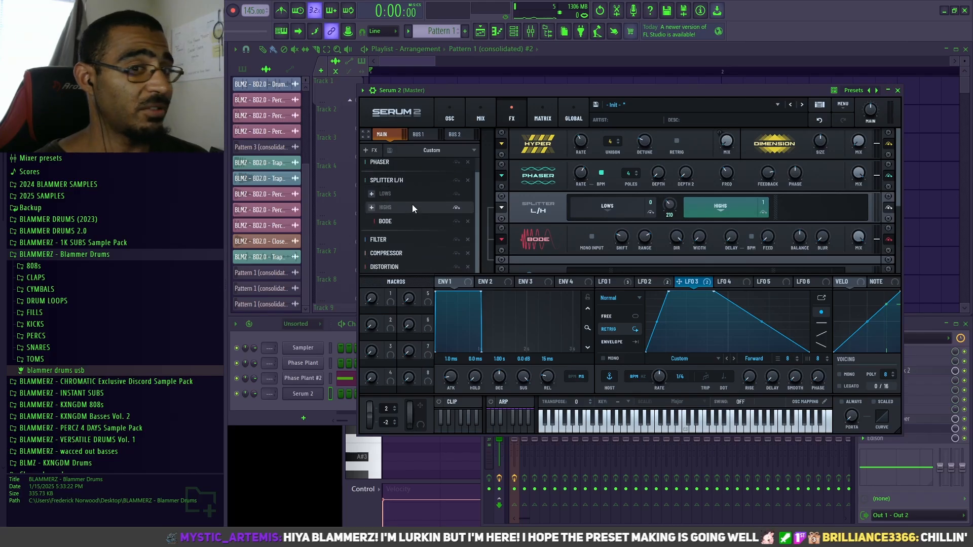